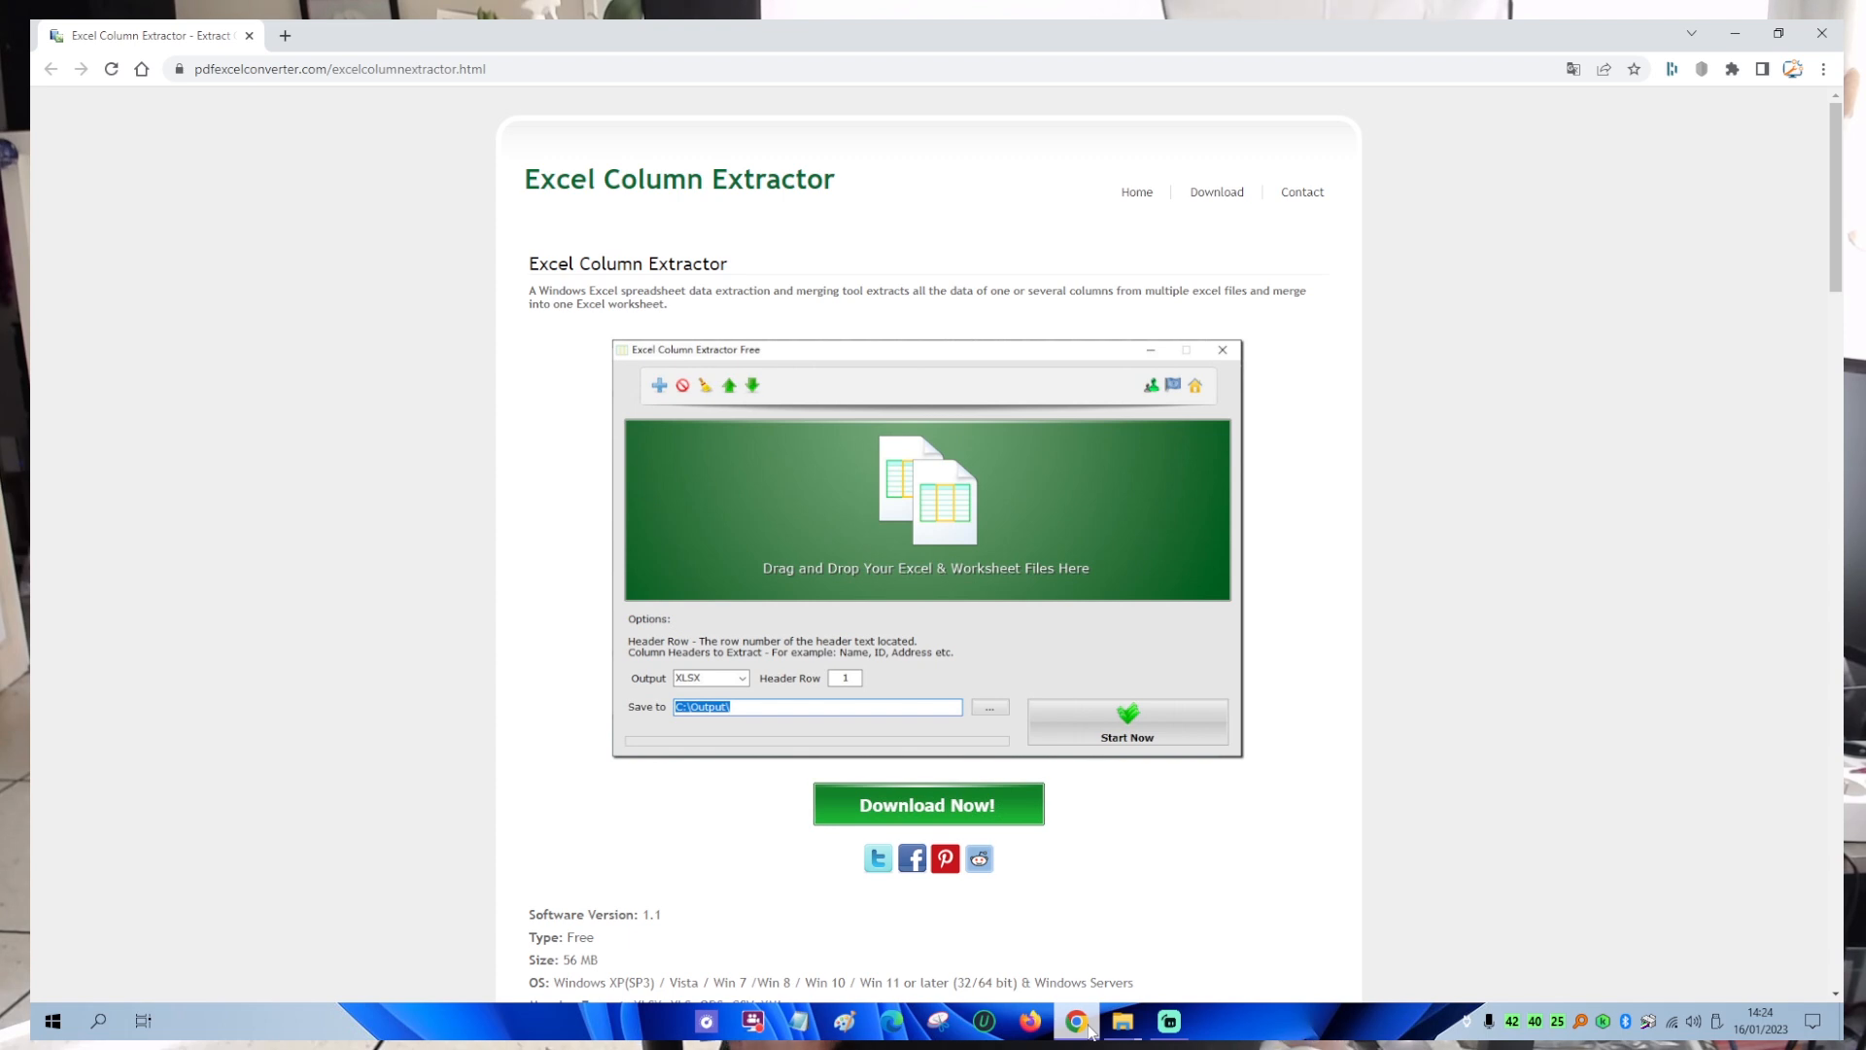
# Check the Excel Column Extractor web page, switch to the desktop, launch Excel Column Extractor and place its window below the source folder.
pyautogui.scroll(-2, 1324, 585)
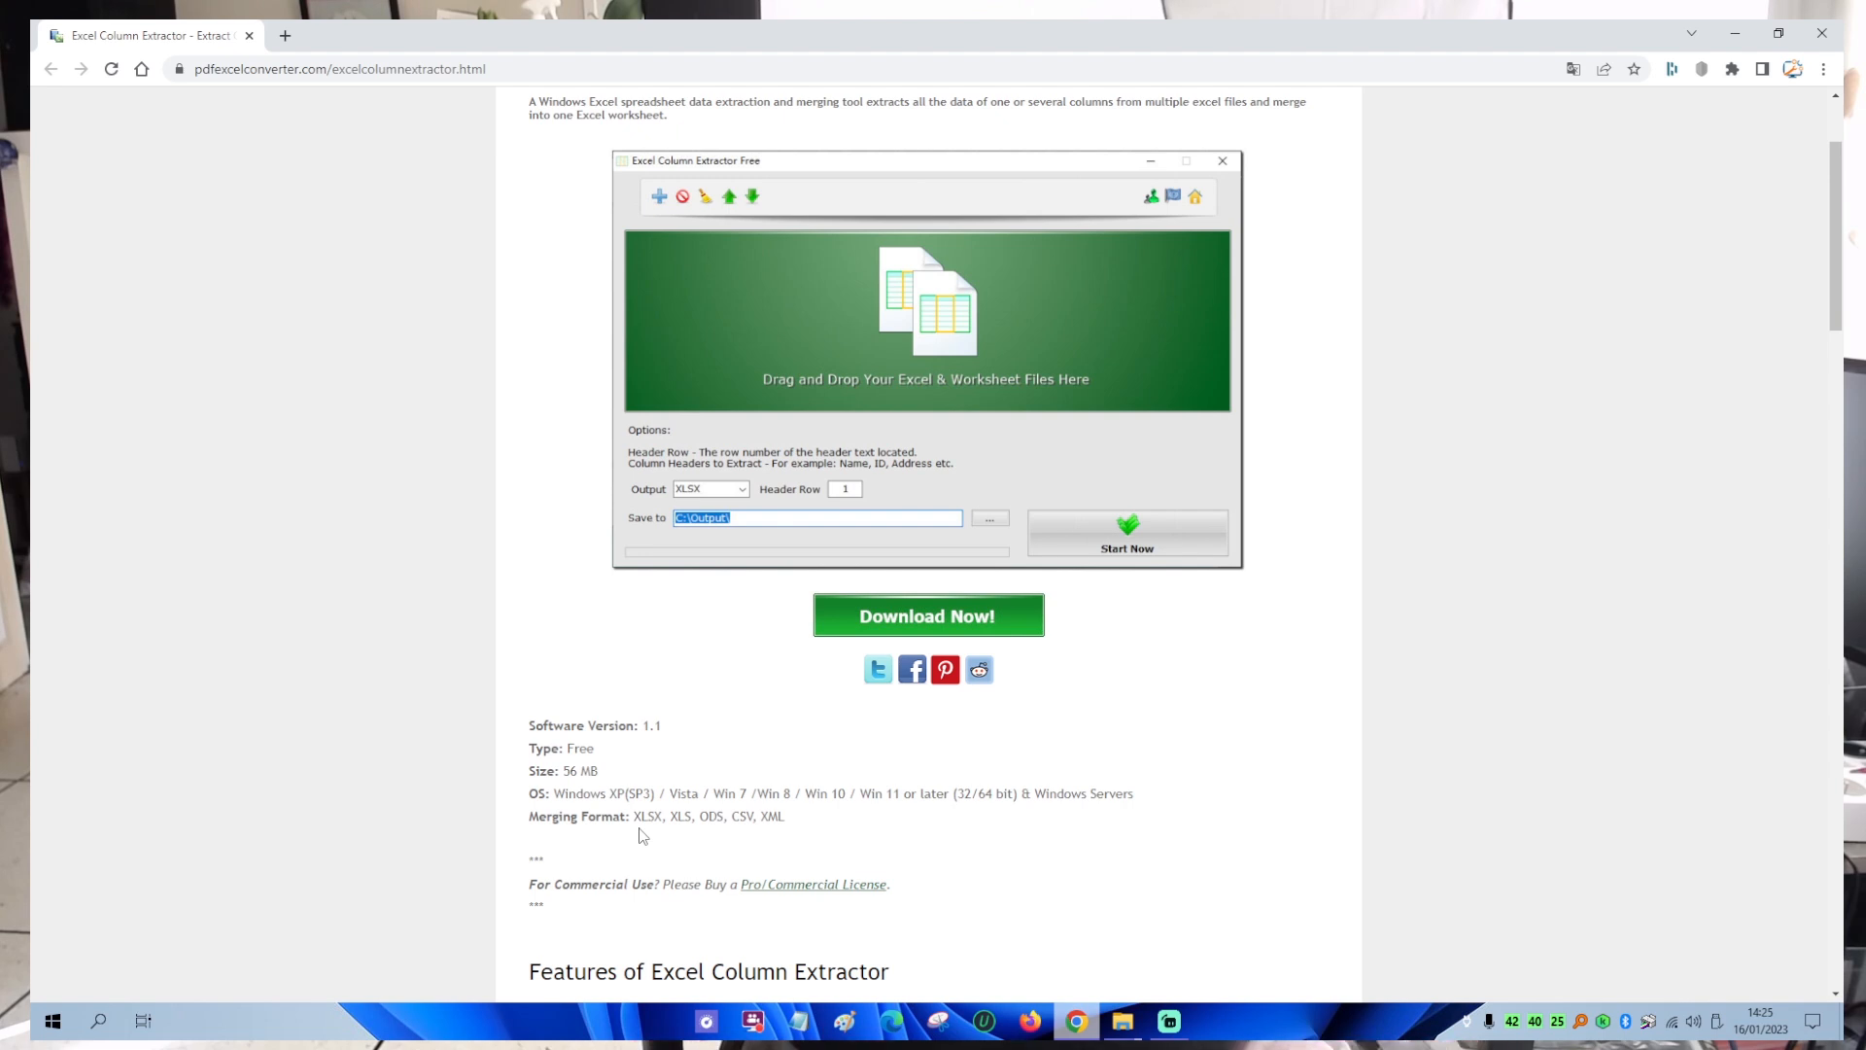
pyautogui.click(1738, 34)
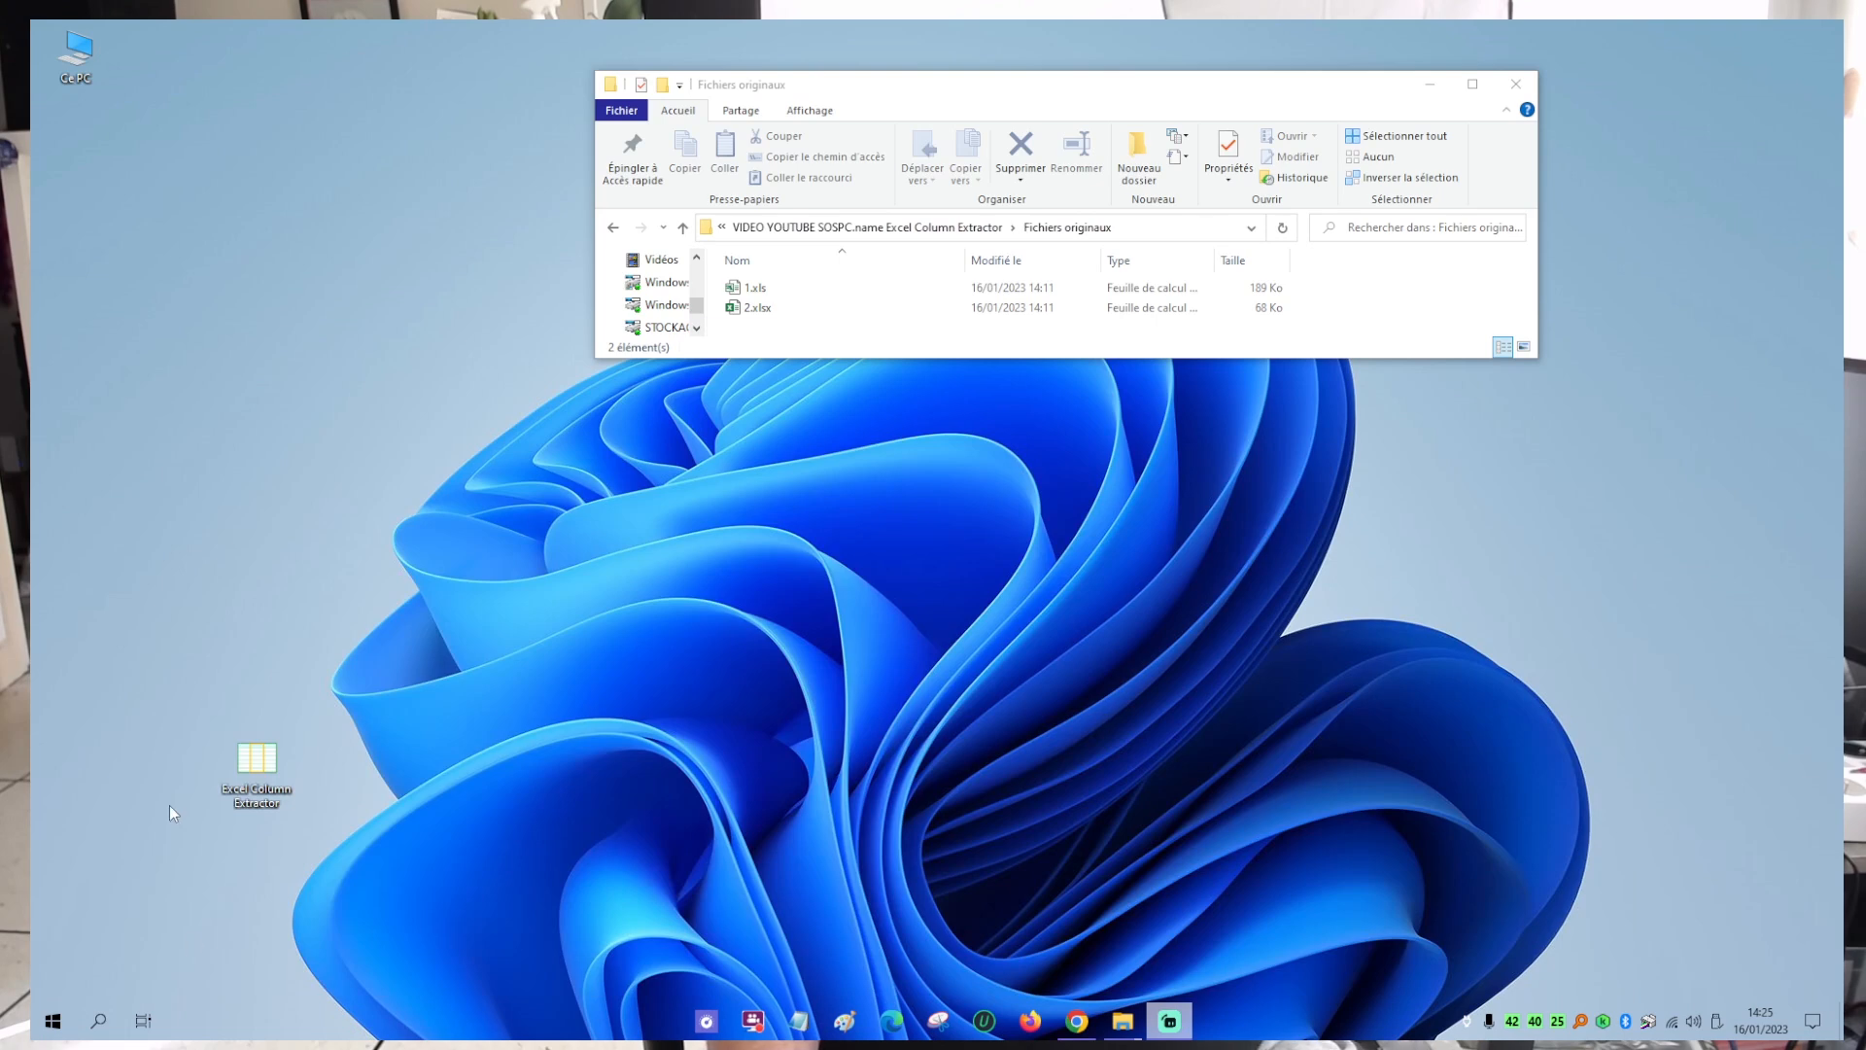
pyautogui.moveTo(264, 789); pyautogui.dragTo(445, 255)
pyautogui.doubleClick(452, 261)
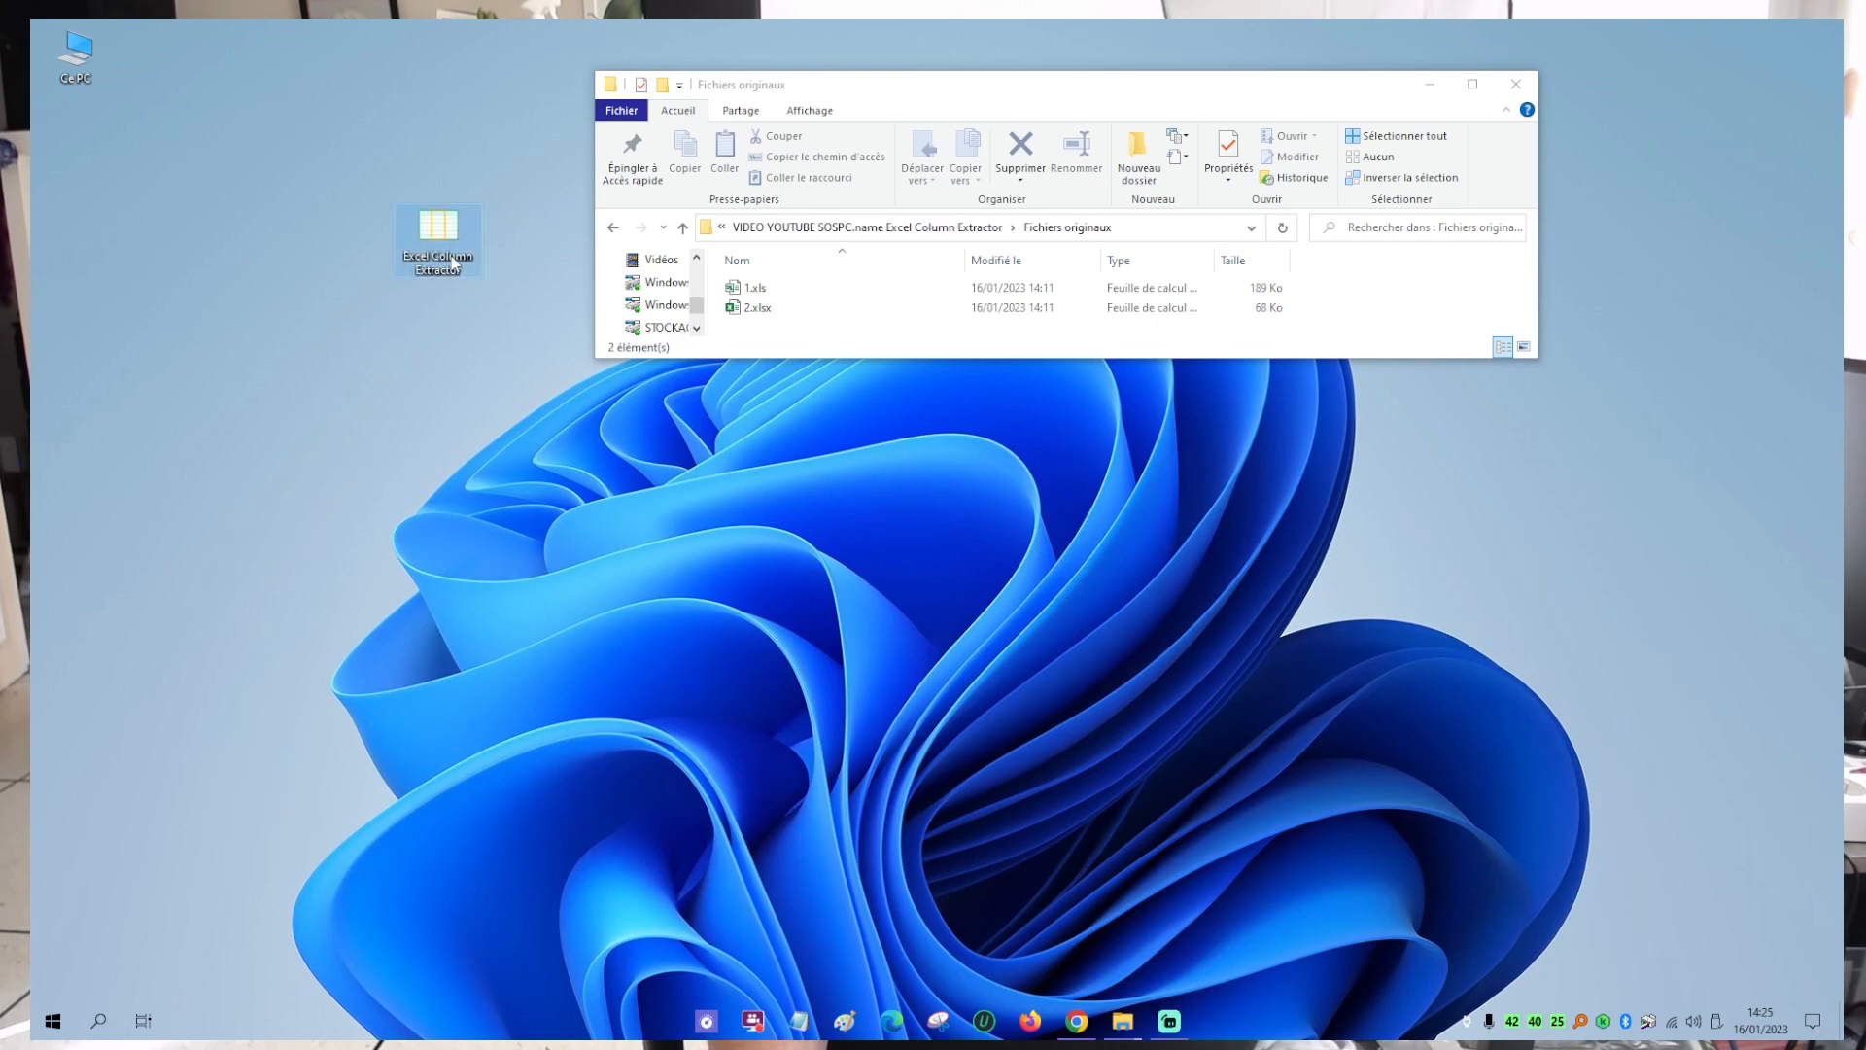
pyautogui.moveTo(901, 265); pyautogui.dragTo(951, 461)
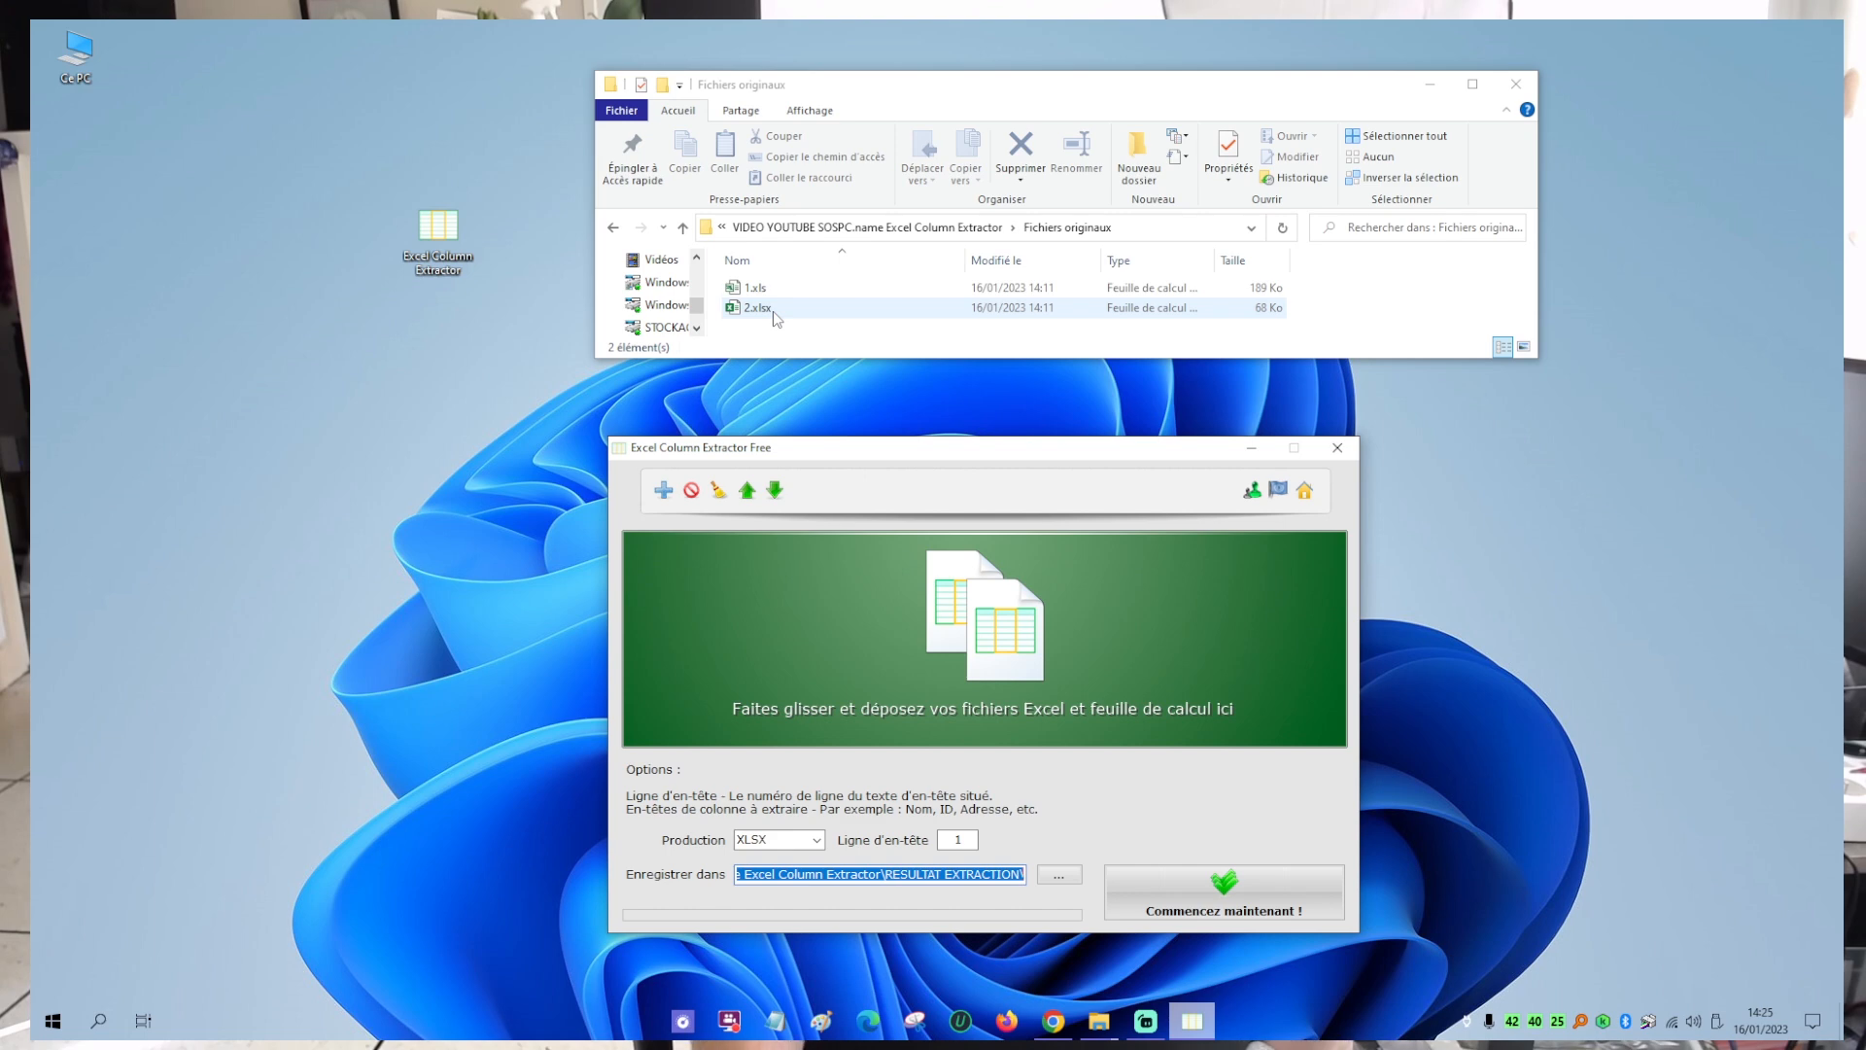
# Open 1.xls in Excel to inspect its Contact Name and Contact Fax Number headers, and move its window clear of the source folder.
pyautogui.doubleClick(755, 288)
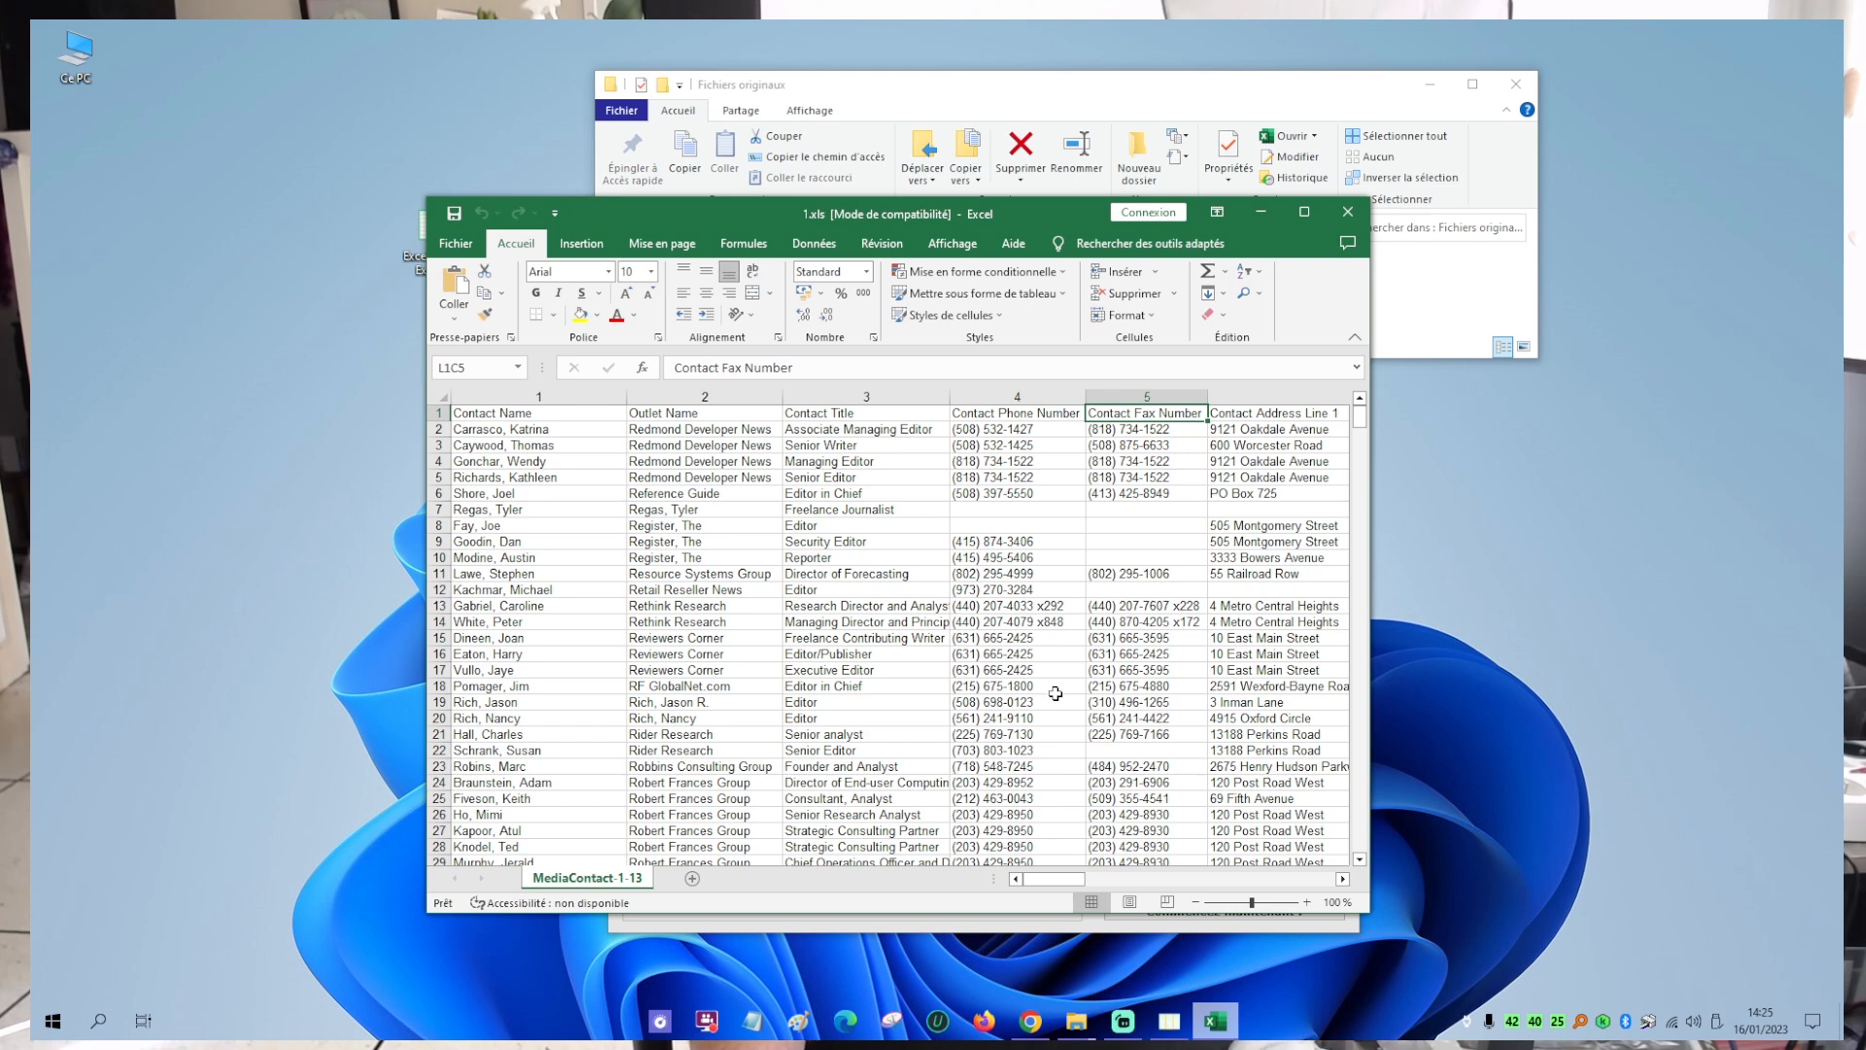
pyautogui.click(509, 413)
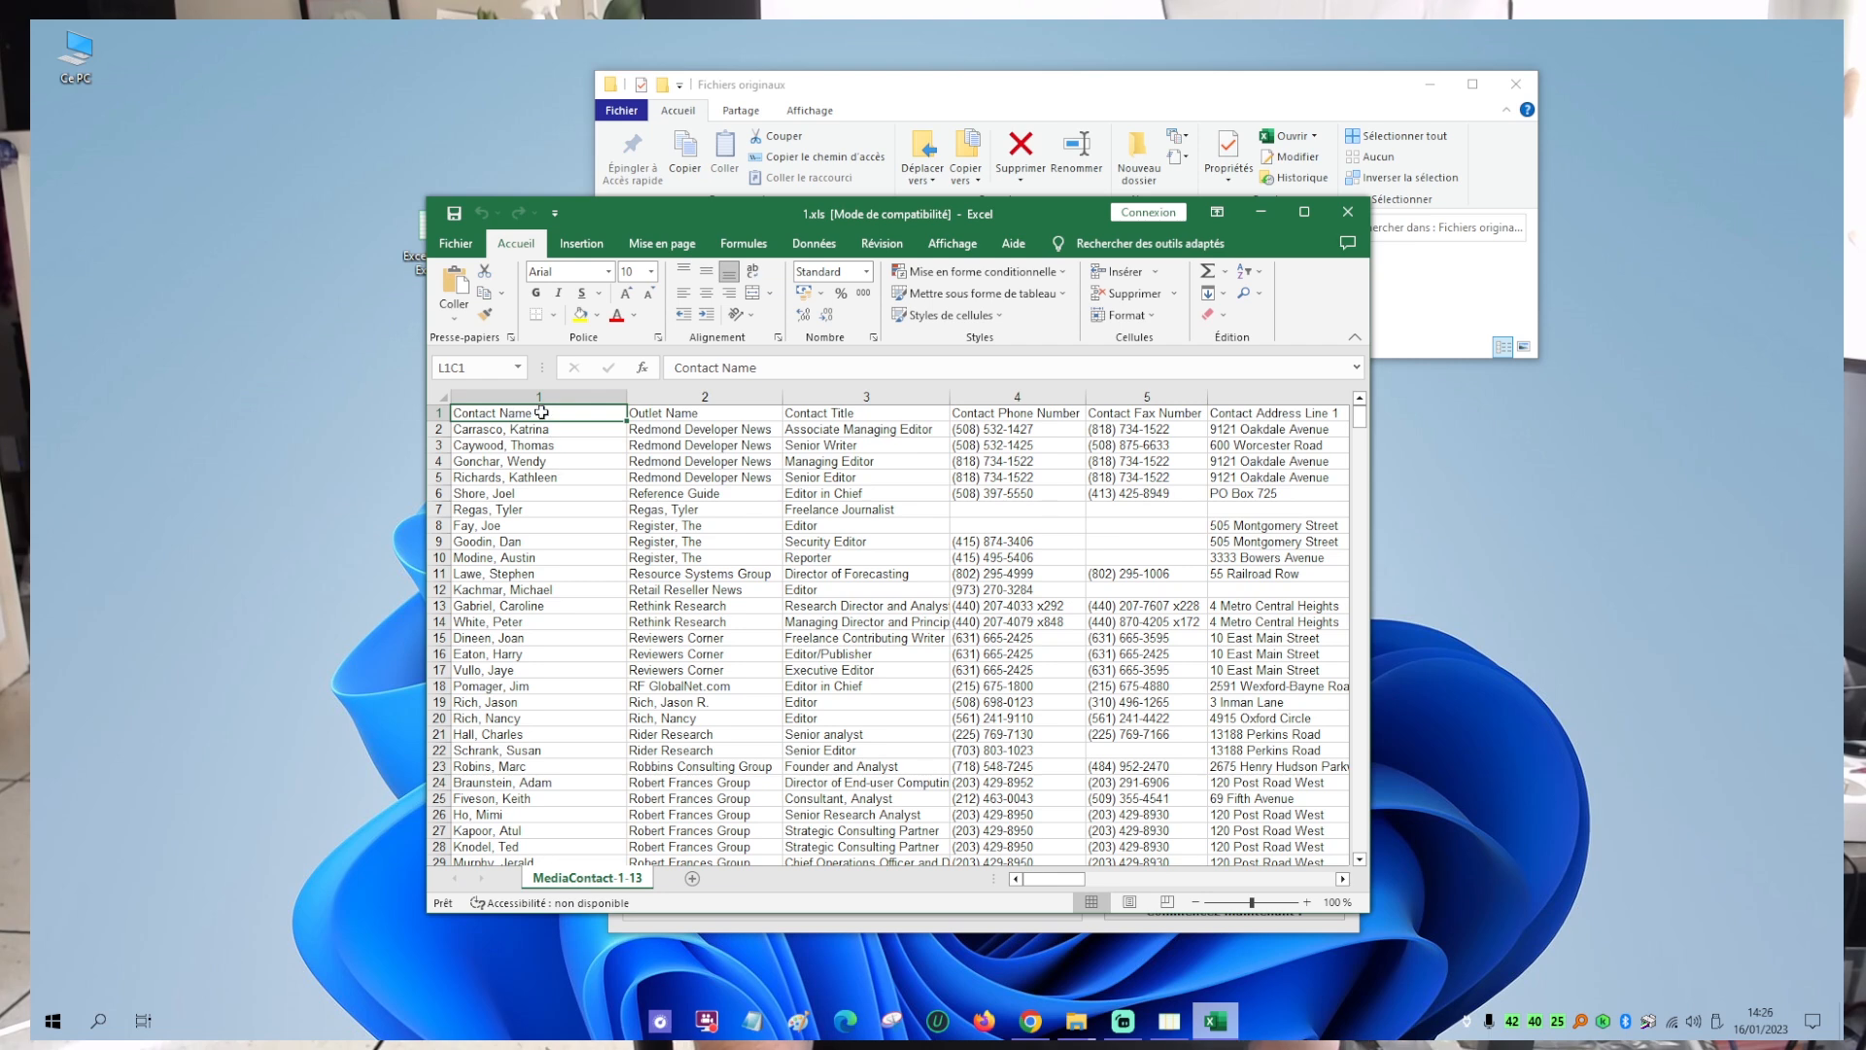
pyautogui.click(1154, 416)
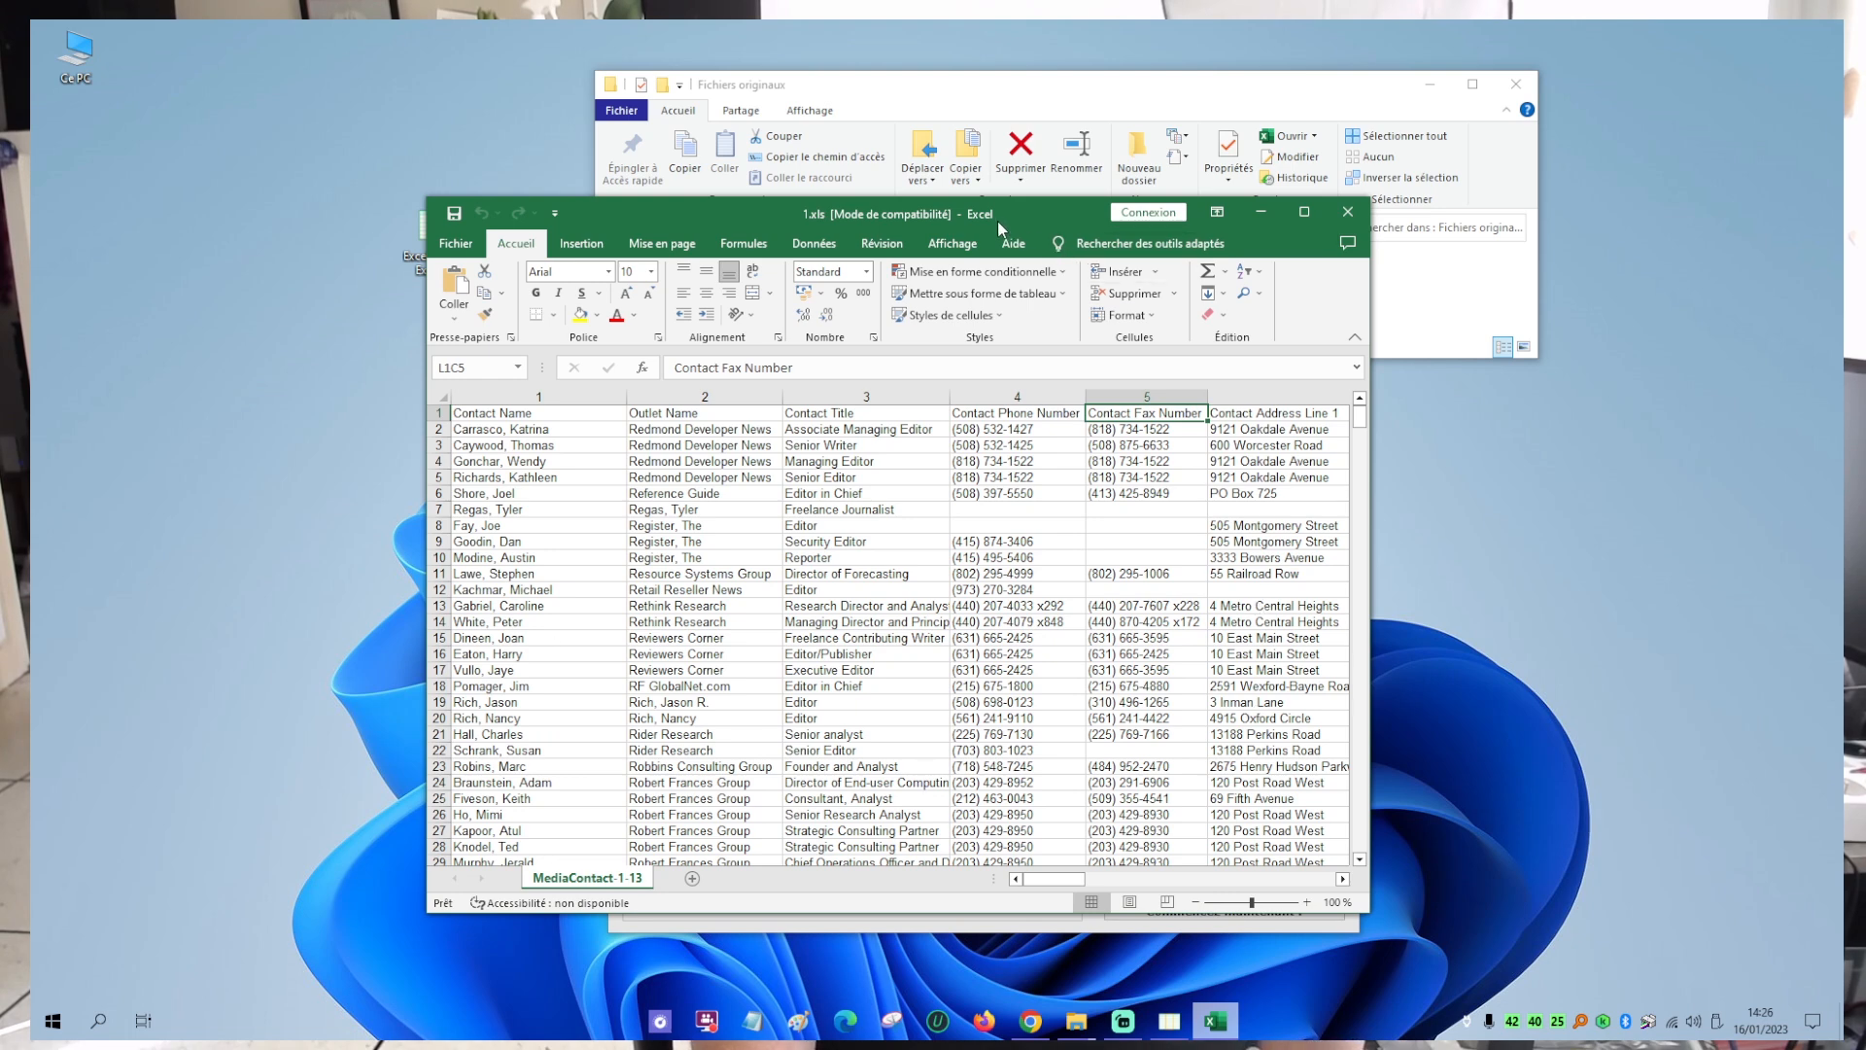
pyautogui.moveTo(1047, 216); pyautogui.dragTo(1042, 570)
# Open 2.xlsx in Excel and inspect its Contact Name and Contact Fax Number columns.
pyautogui.click(768, 309)
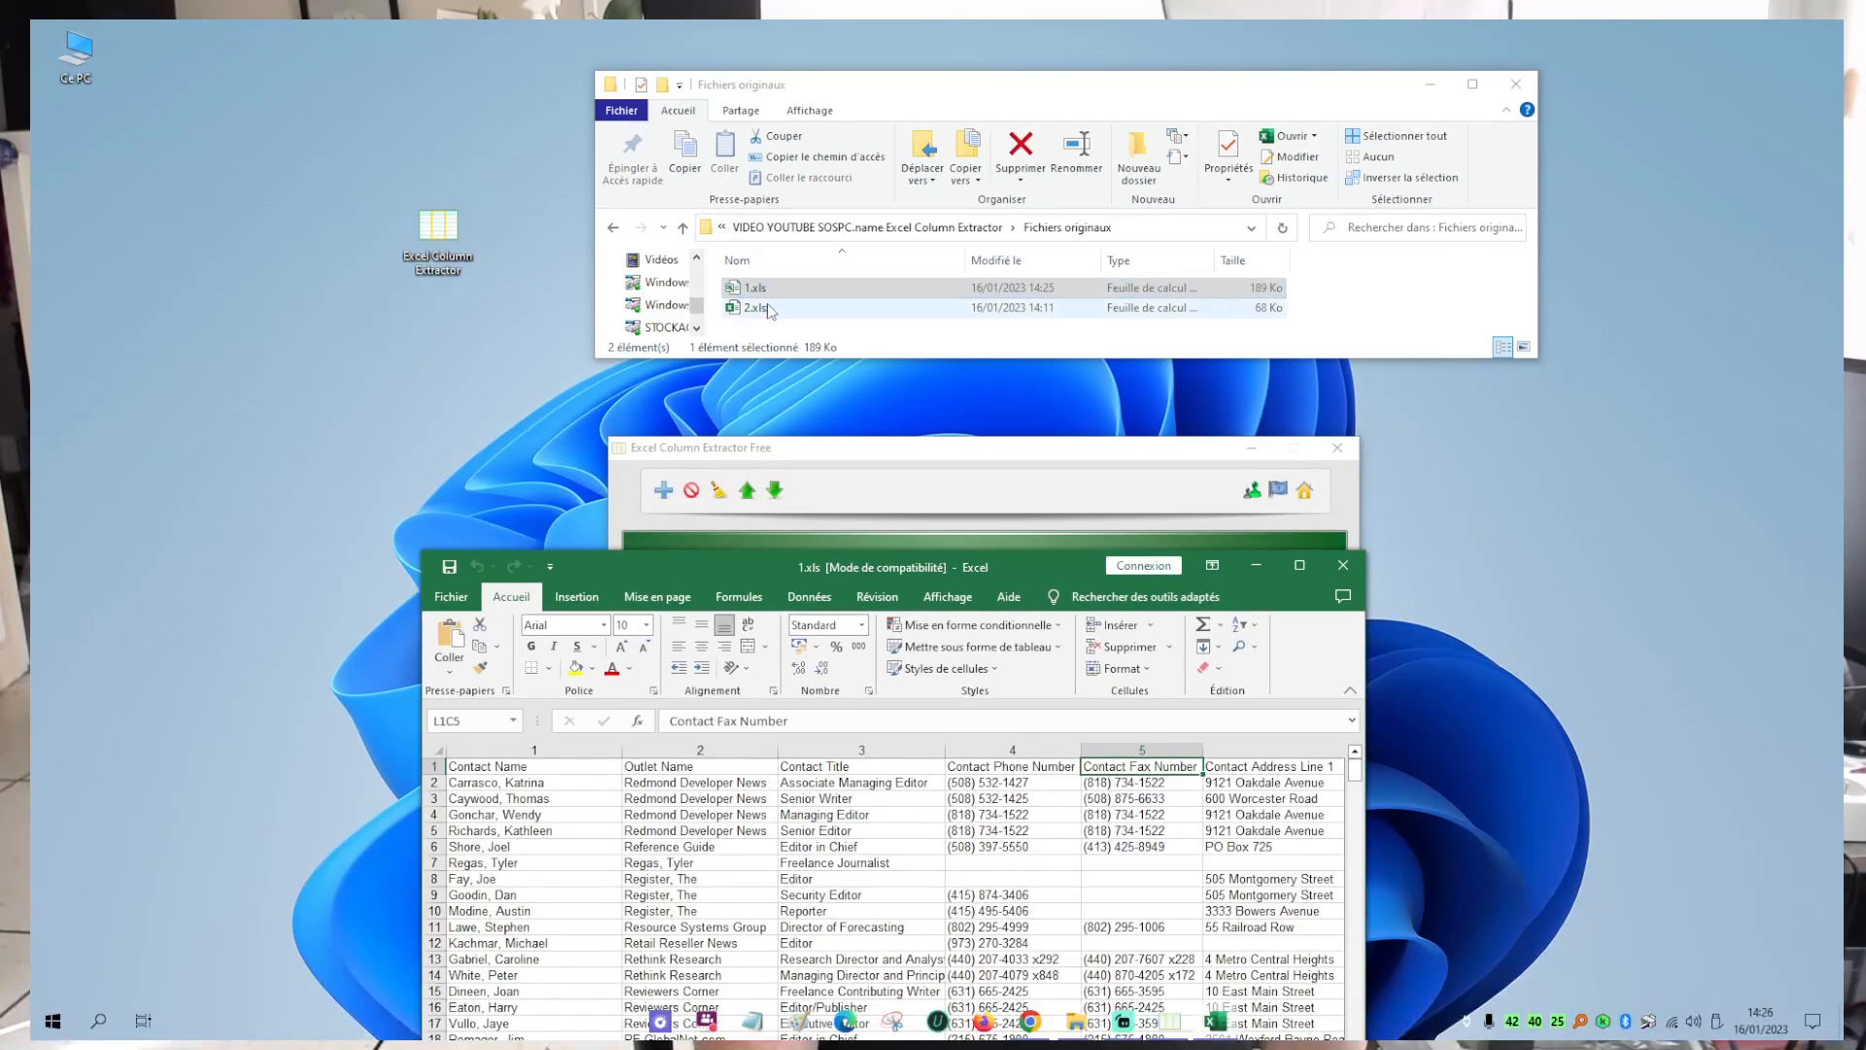
pyautogui.doubleClick(769, 310)
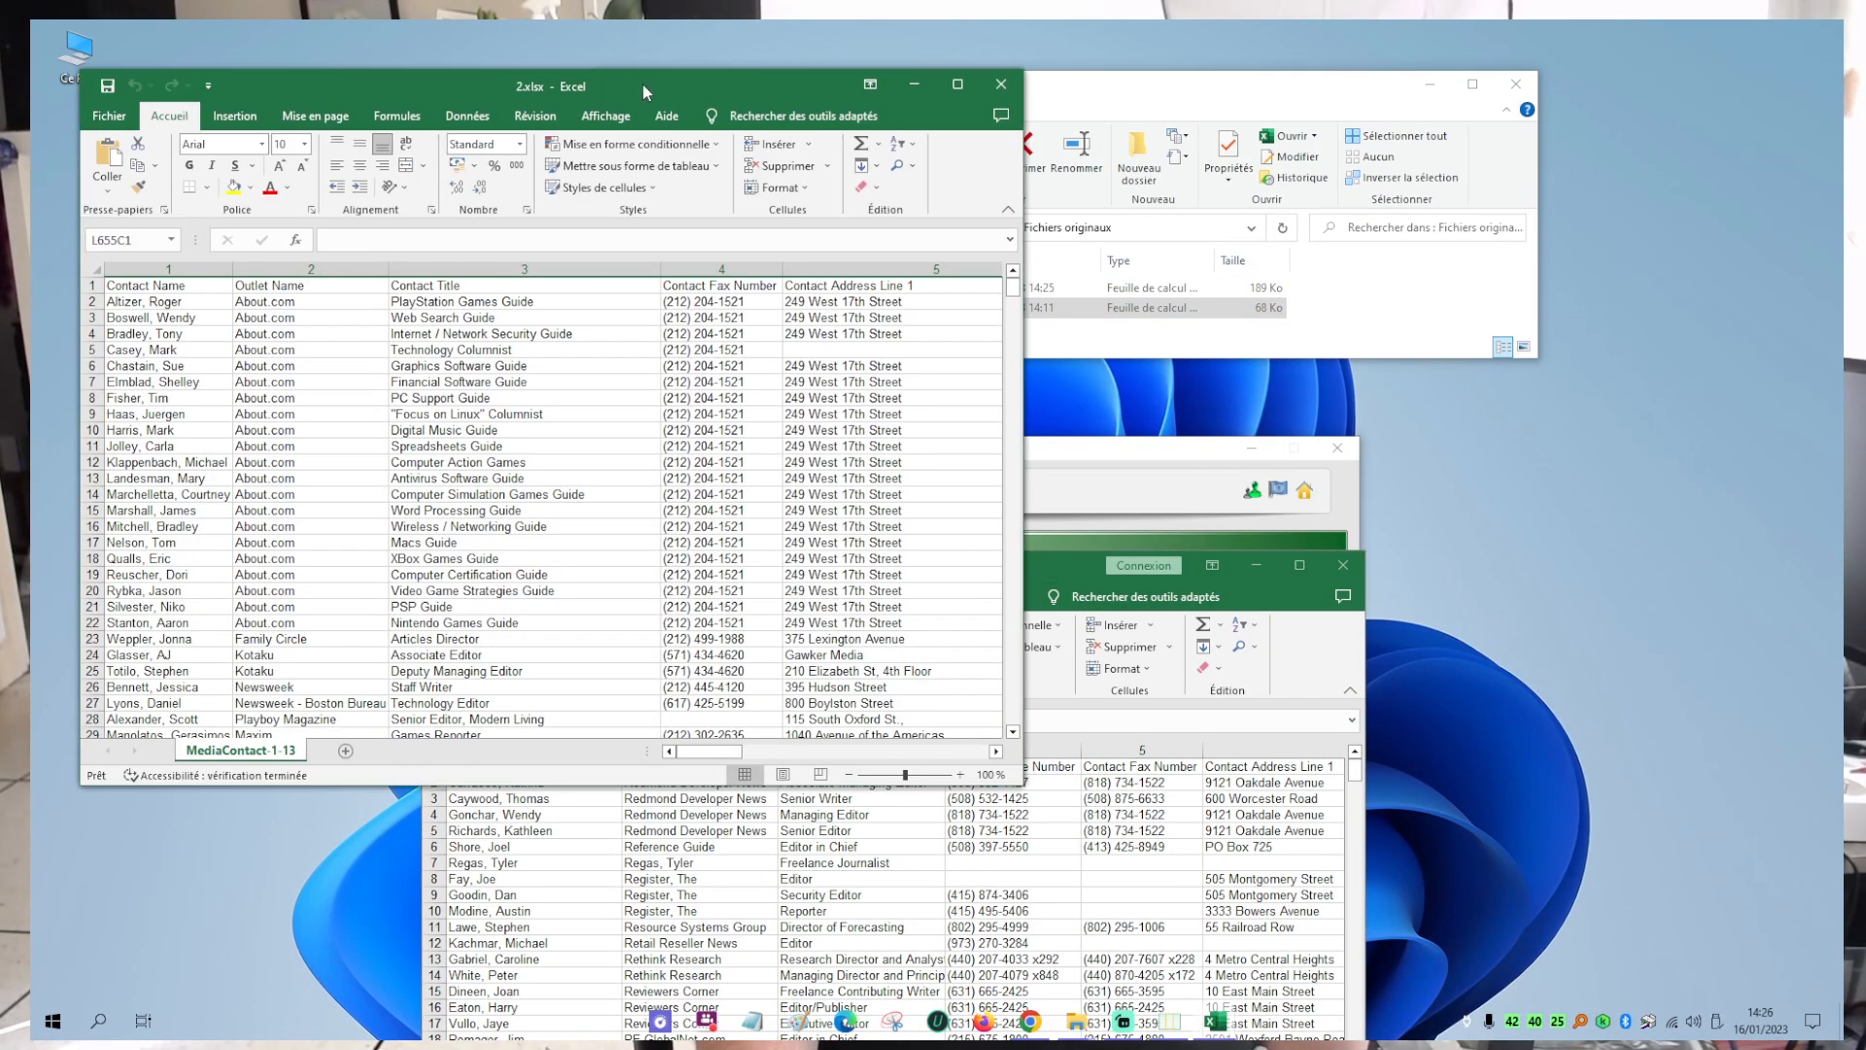
pyautogui.moveTo(644, 84); pyautogui.dragTo(1166, 165)
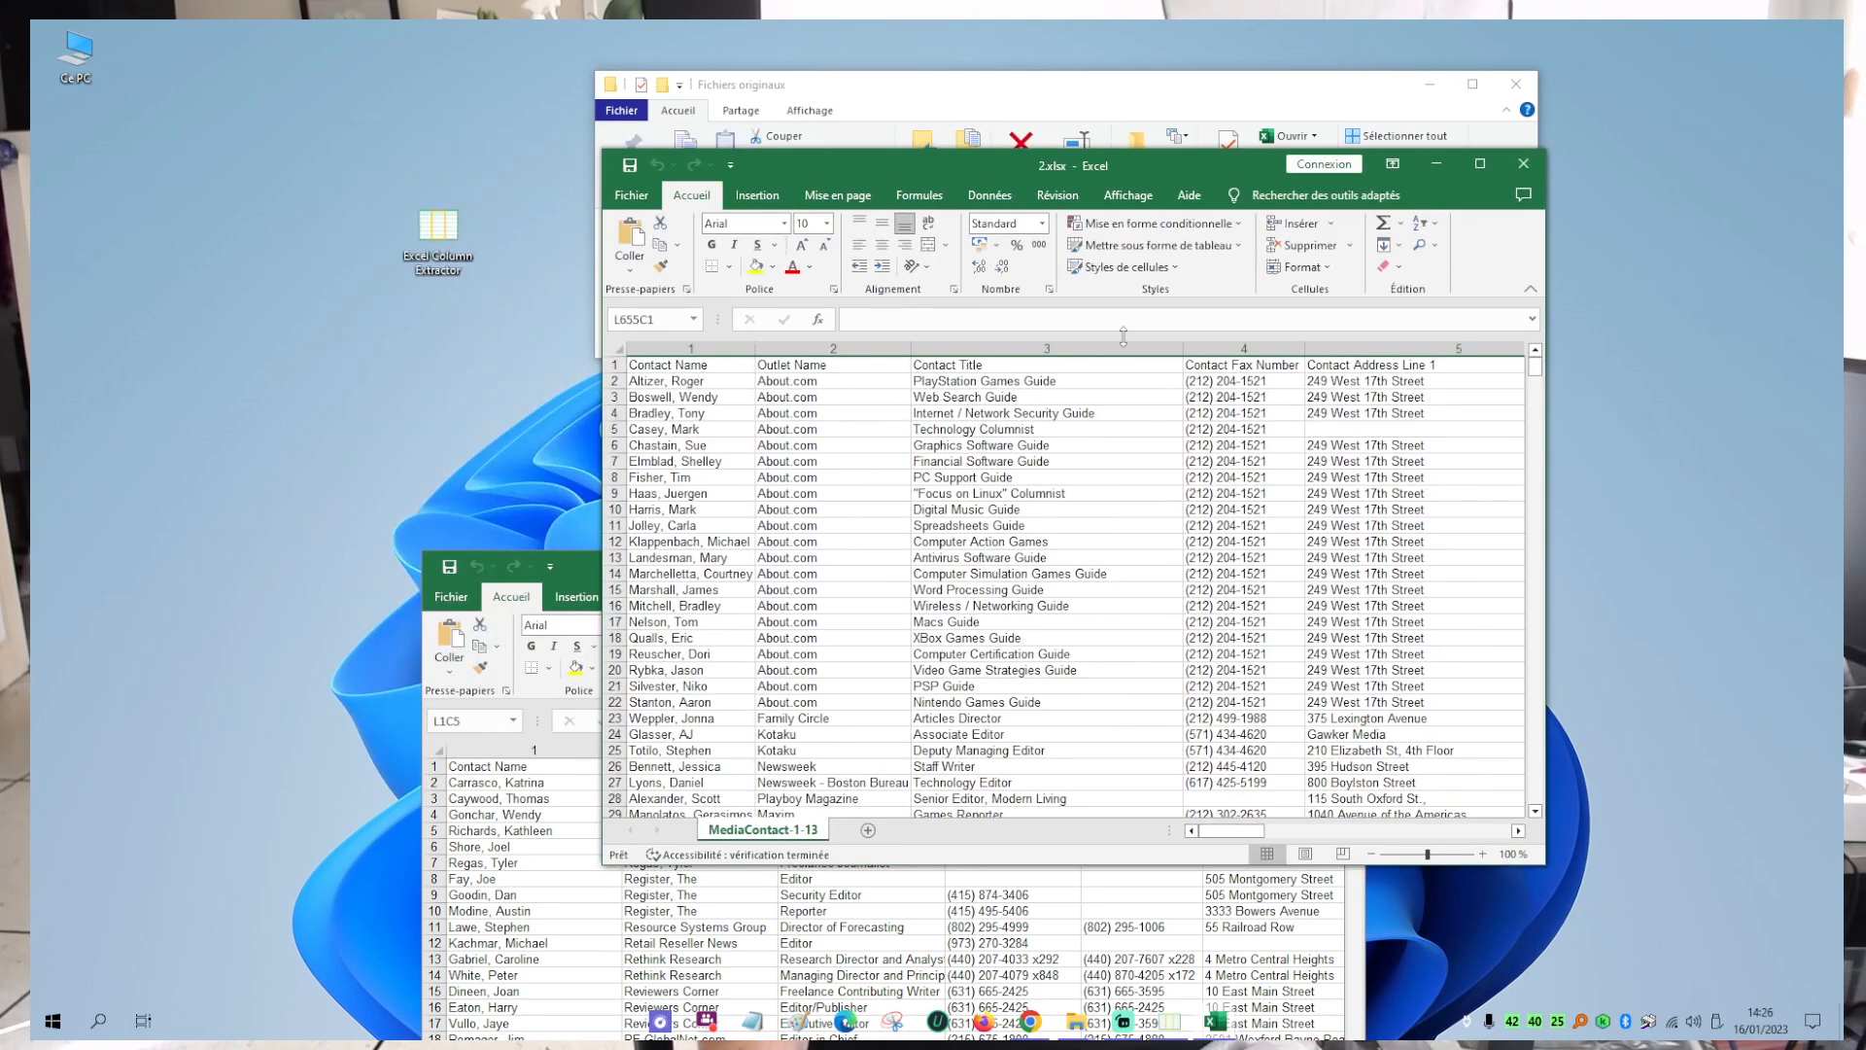
pyautogui.click(692, 347)
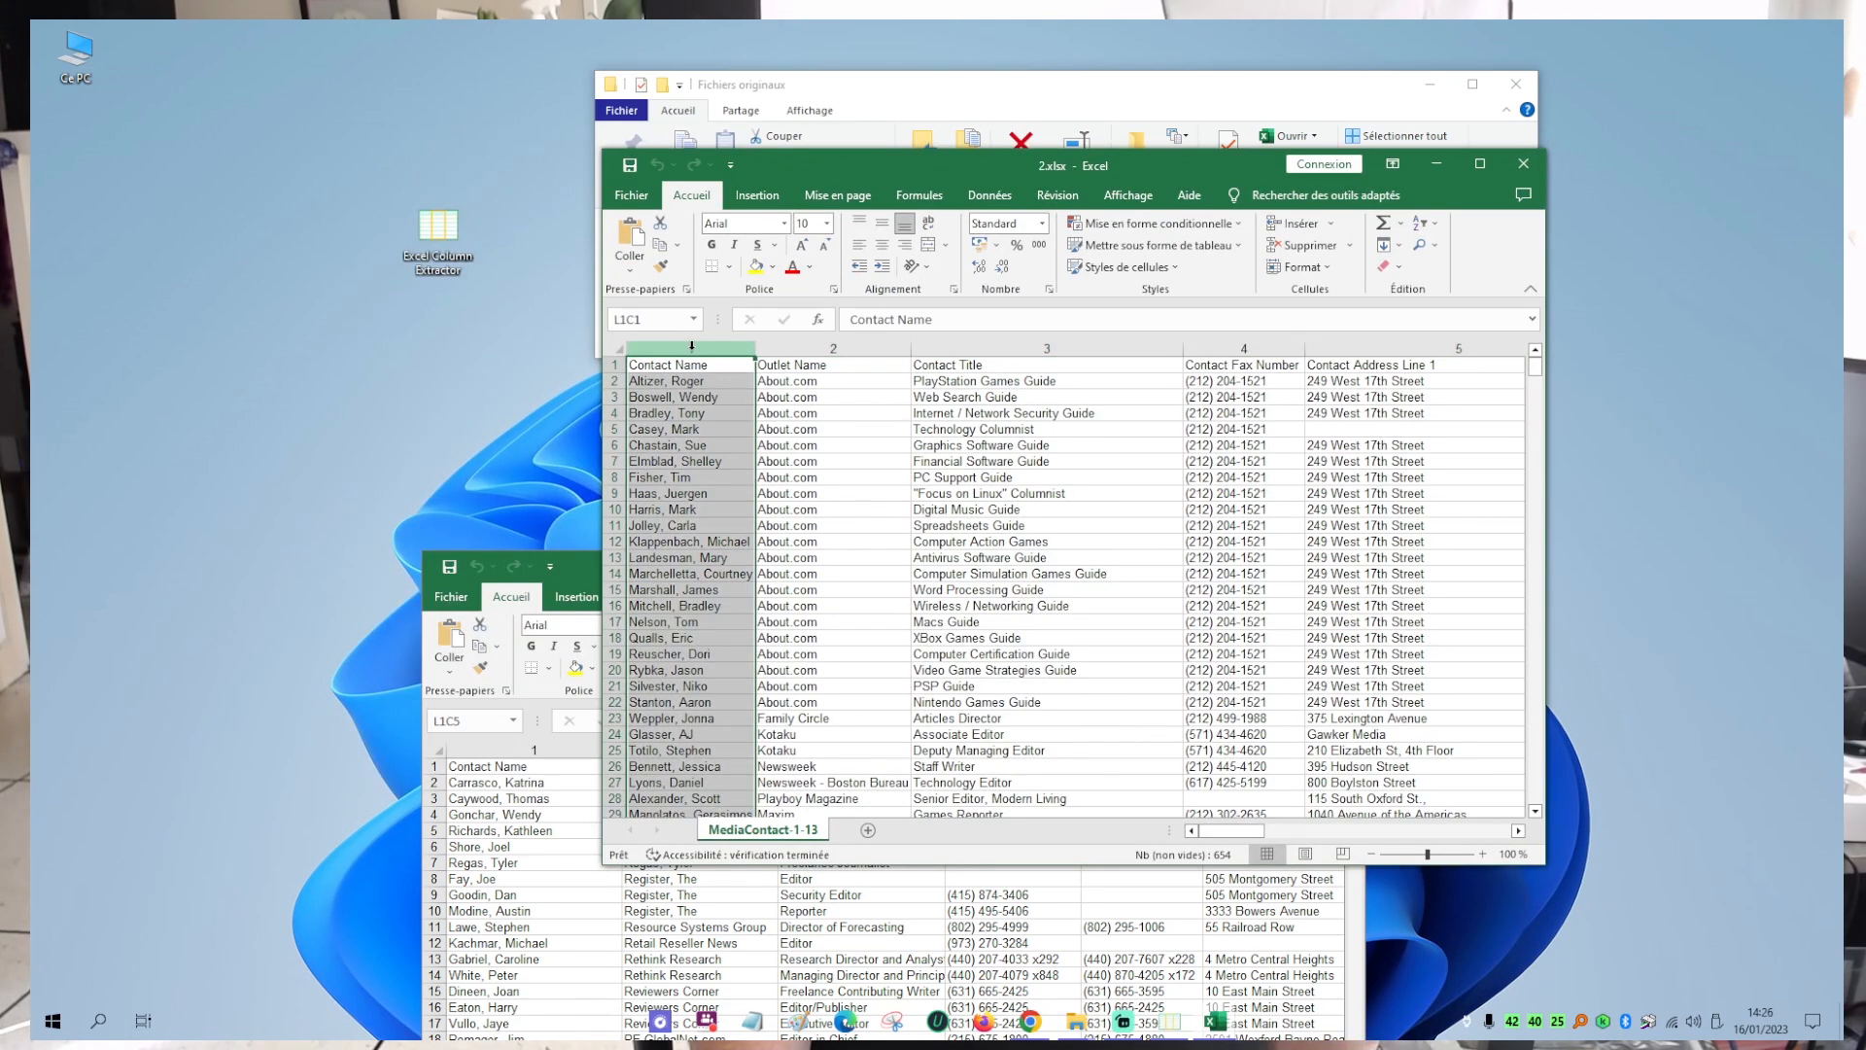
pyautogui.click(1232, 350)
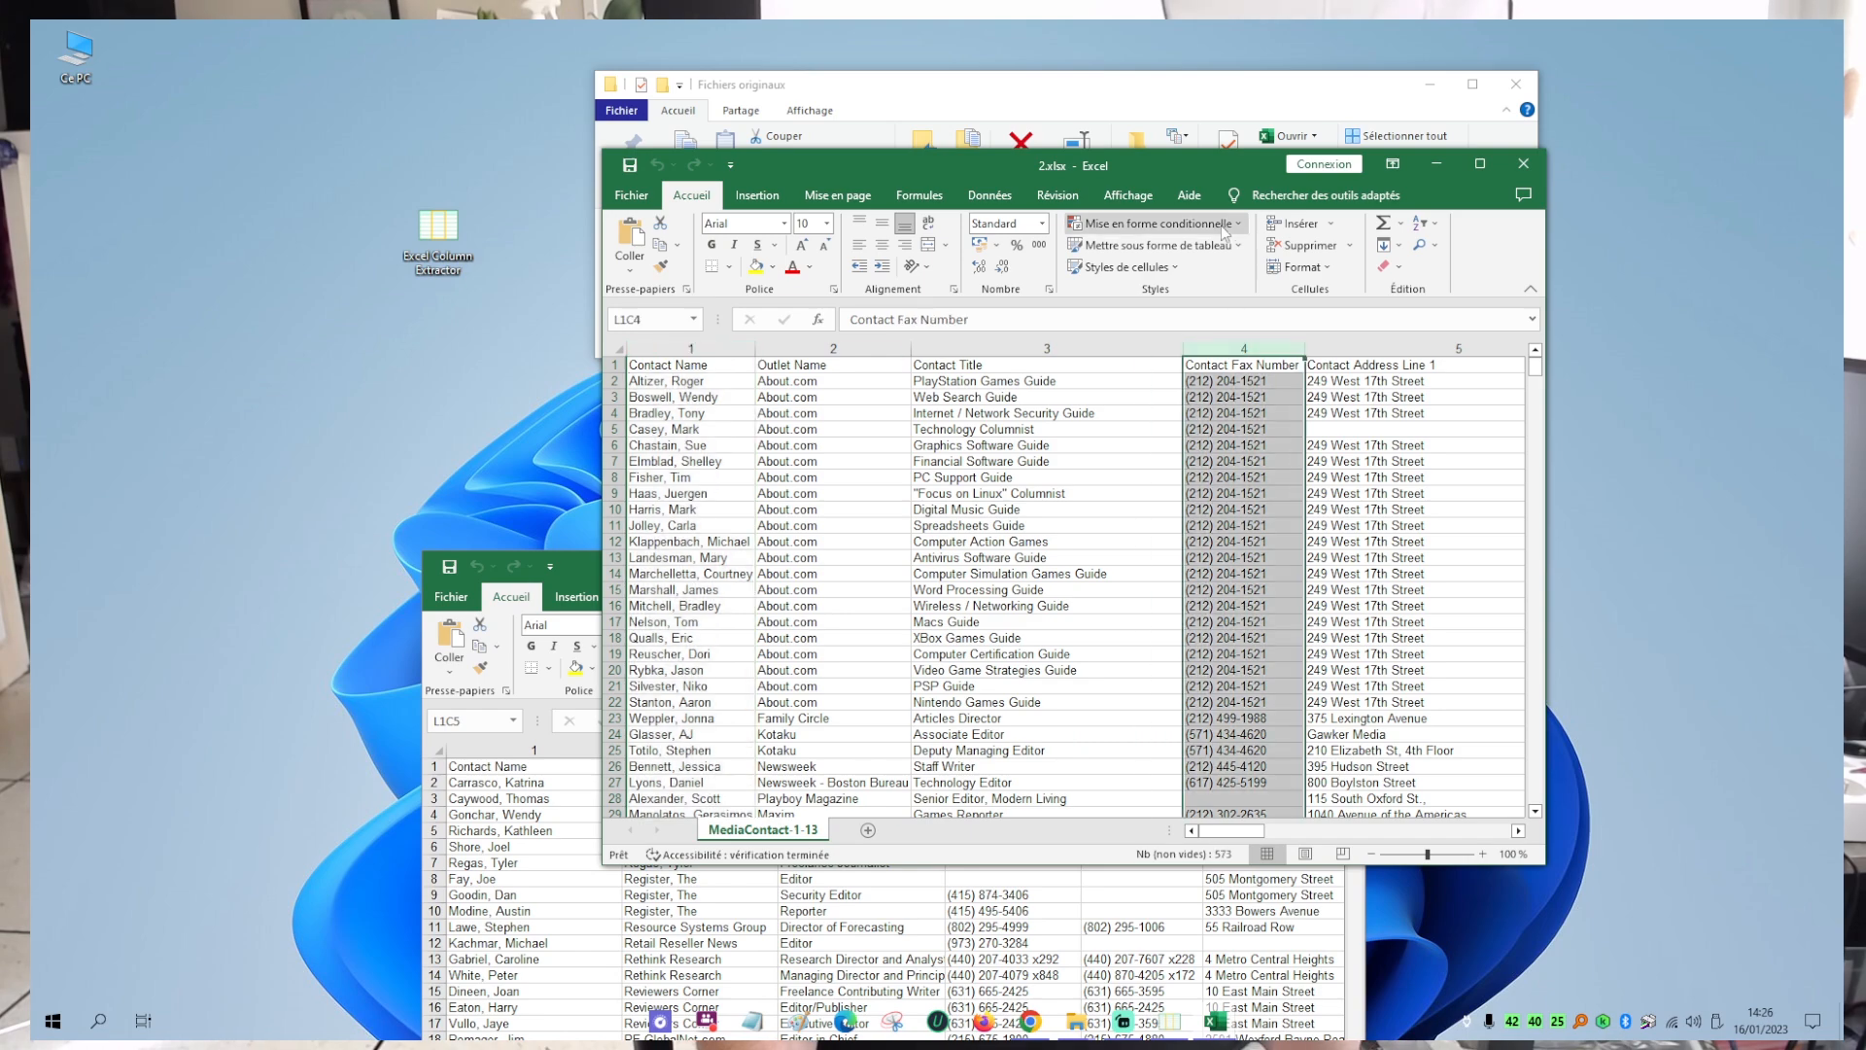
# Move both workbook windows out of the way and add 1.xls and 2.xlsx to the extractor's file list.
pyautogui.moveTo(1184, 161); pyautogui.dragTo(29, 369)
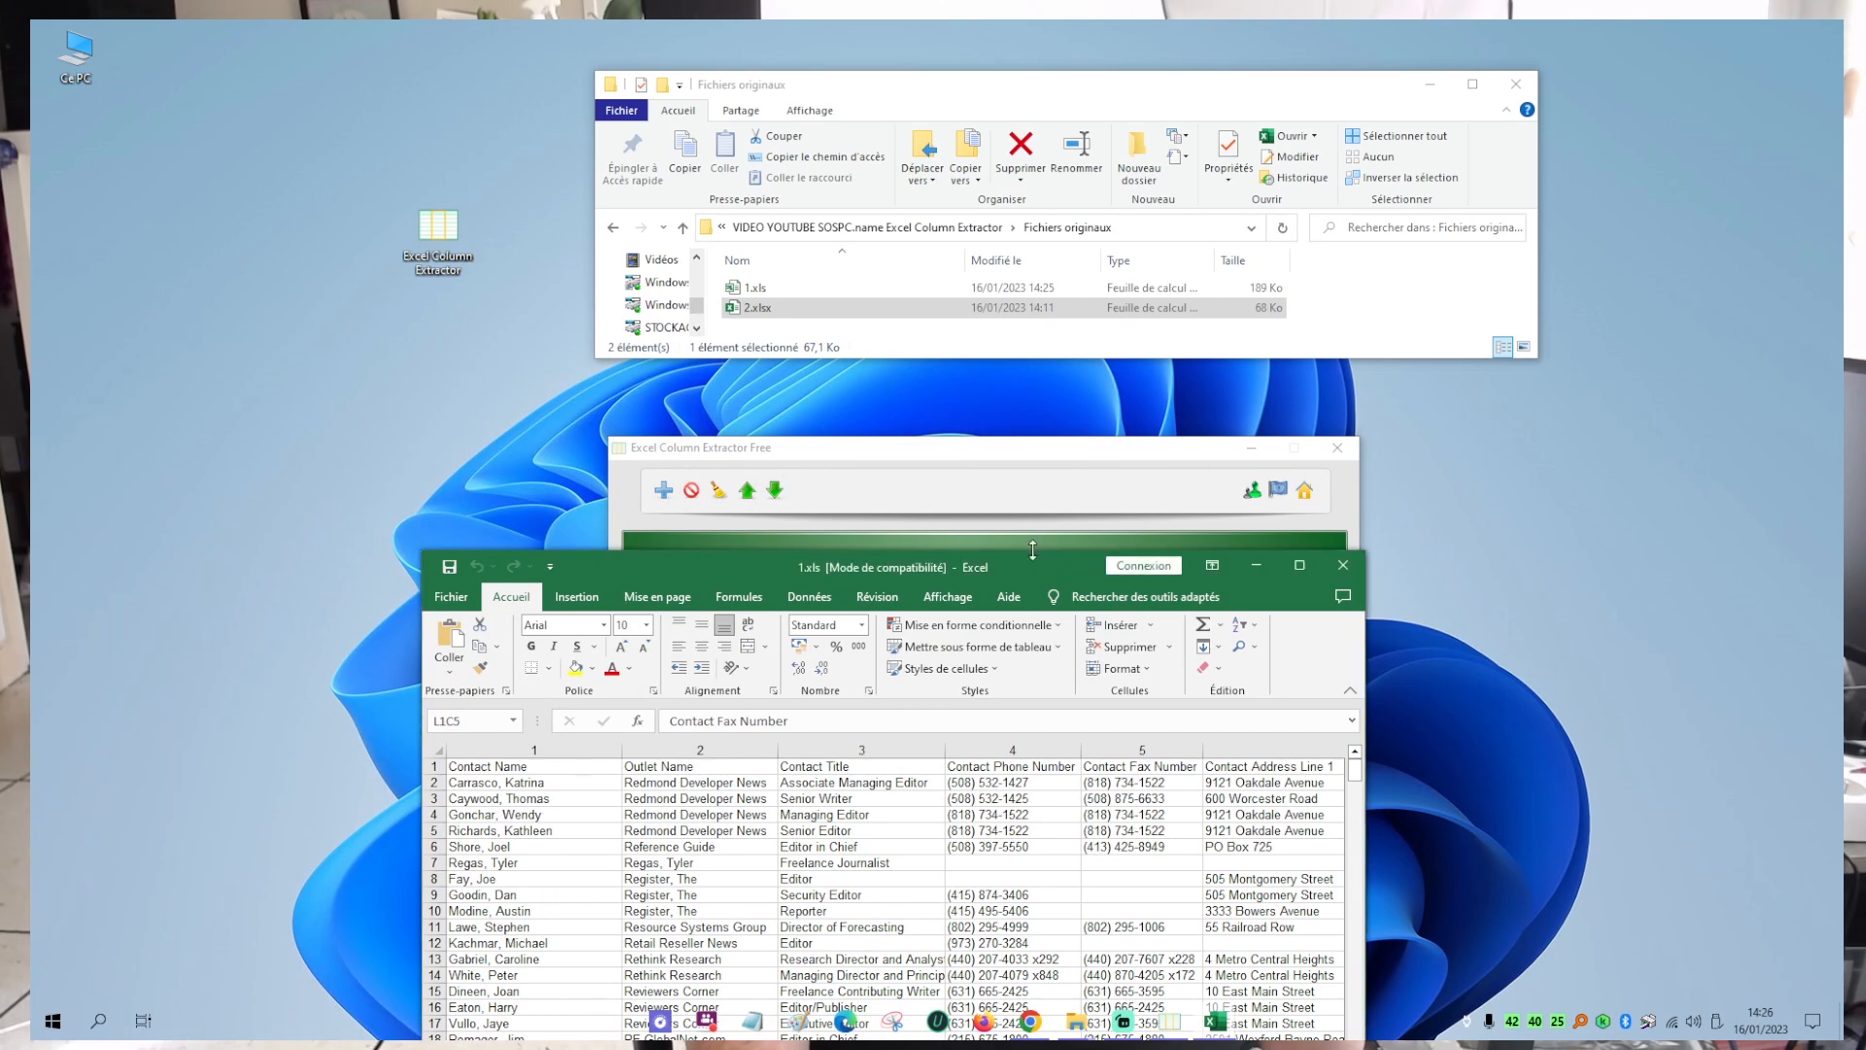
pyautogui.moveTo(813, 585); pyautogui.dragTo(813, 577)
pyautogui.moveTo(995, 555); pyautogui.dragTo(30, 552)
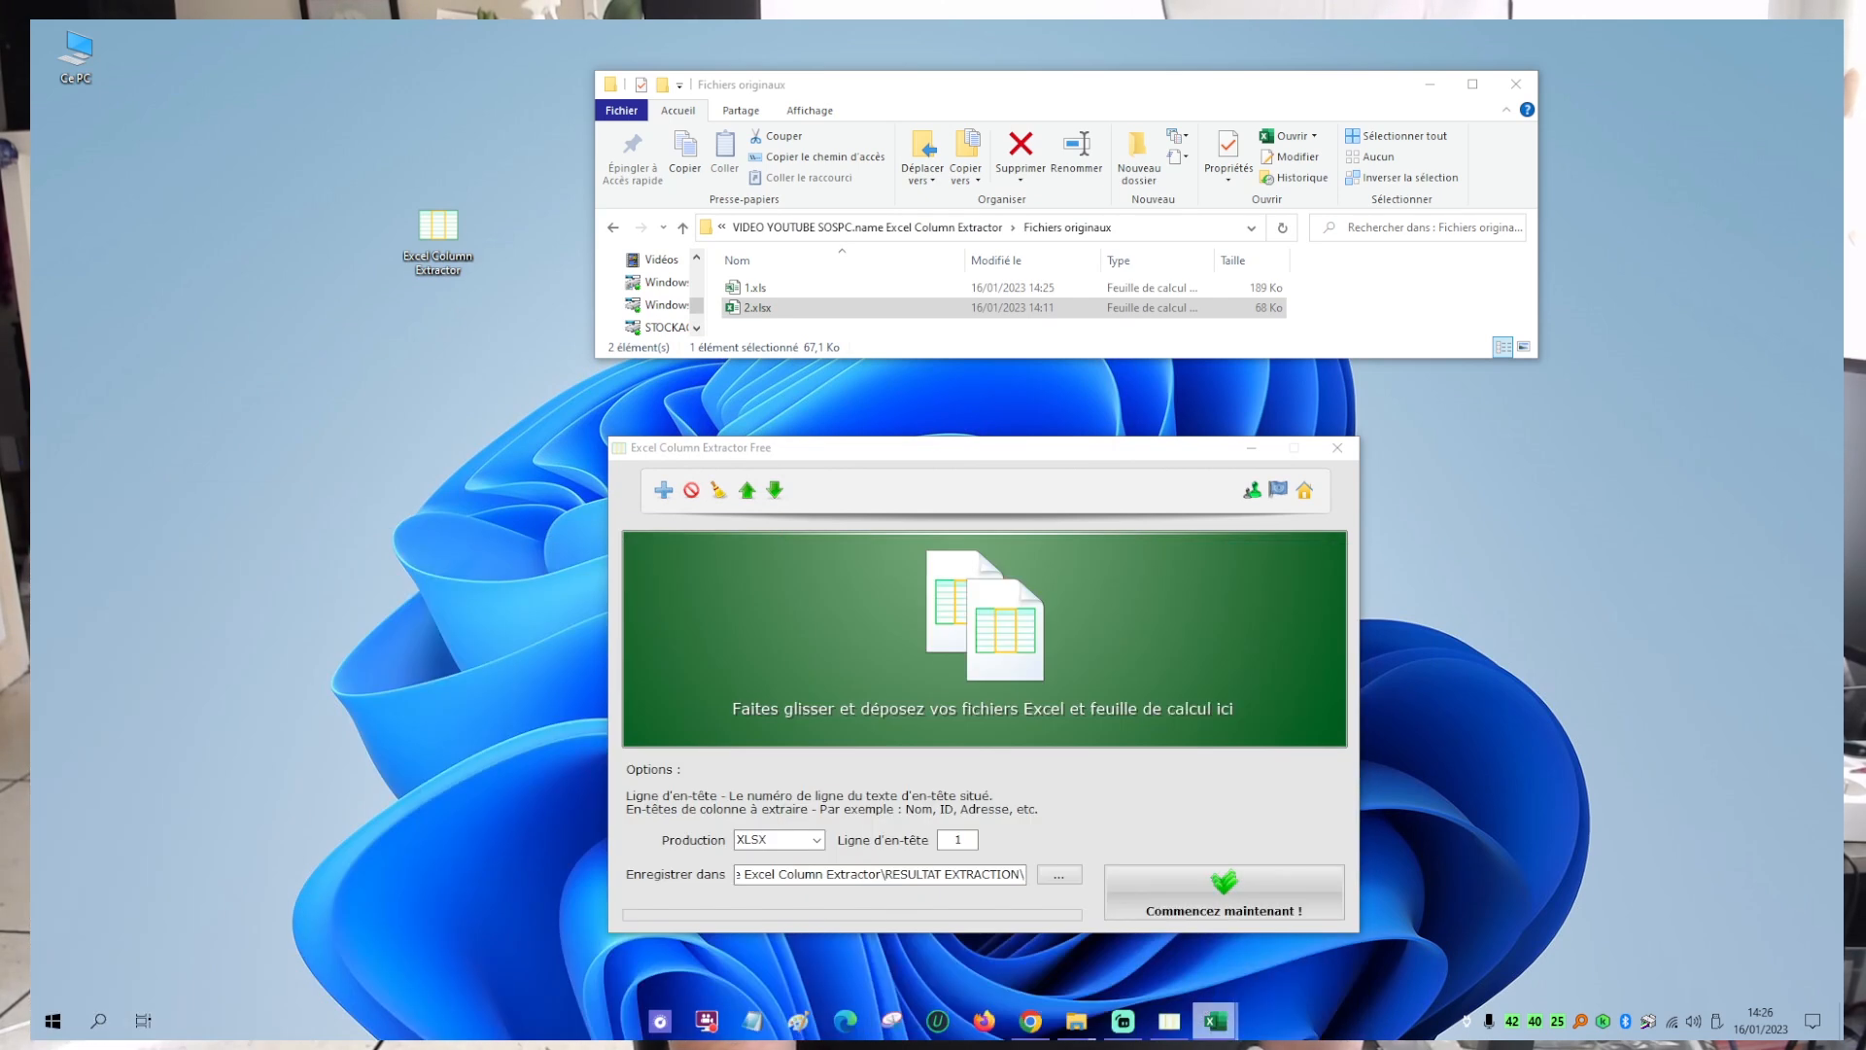
pyautogui.moveTo(756, 291); pyautogui.dragTo(784, 618)
pyautogui.moveTo(756, 308); pyautogui.dragTo(784, 622)
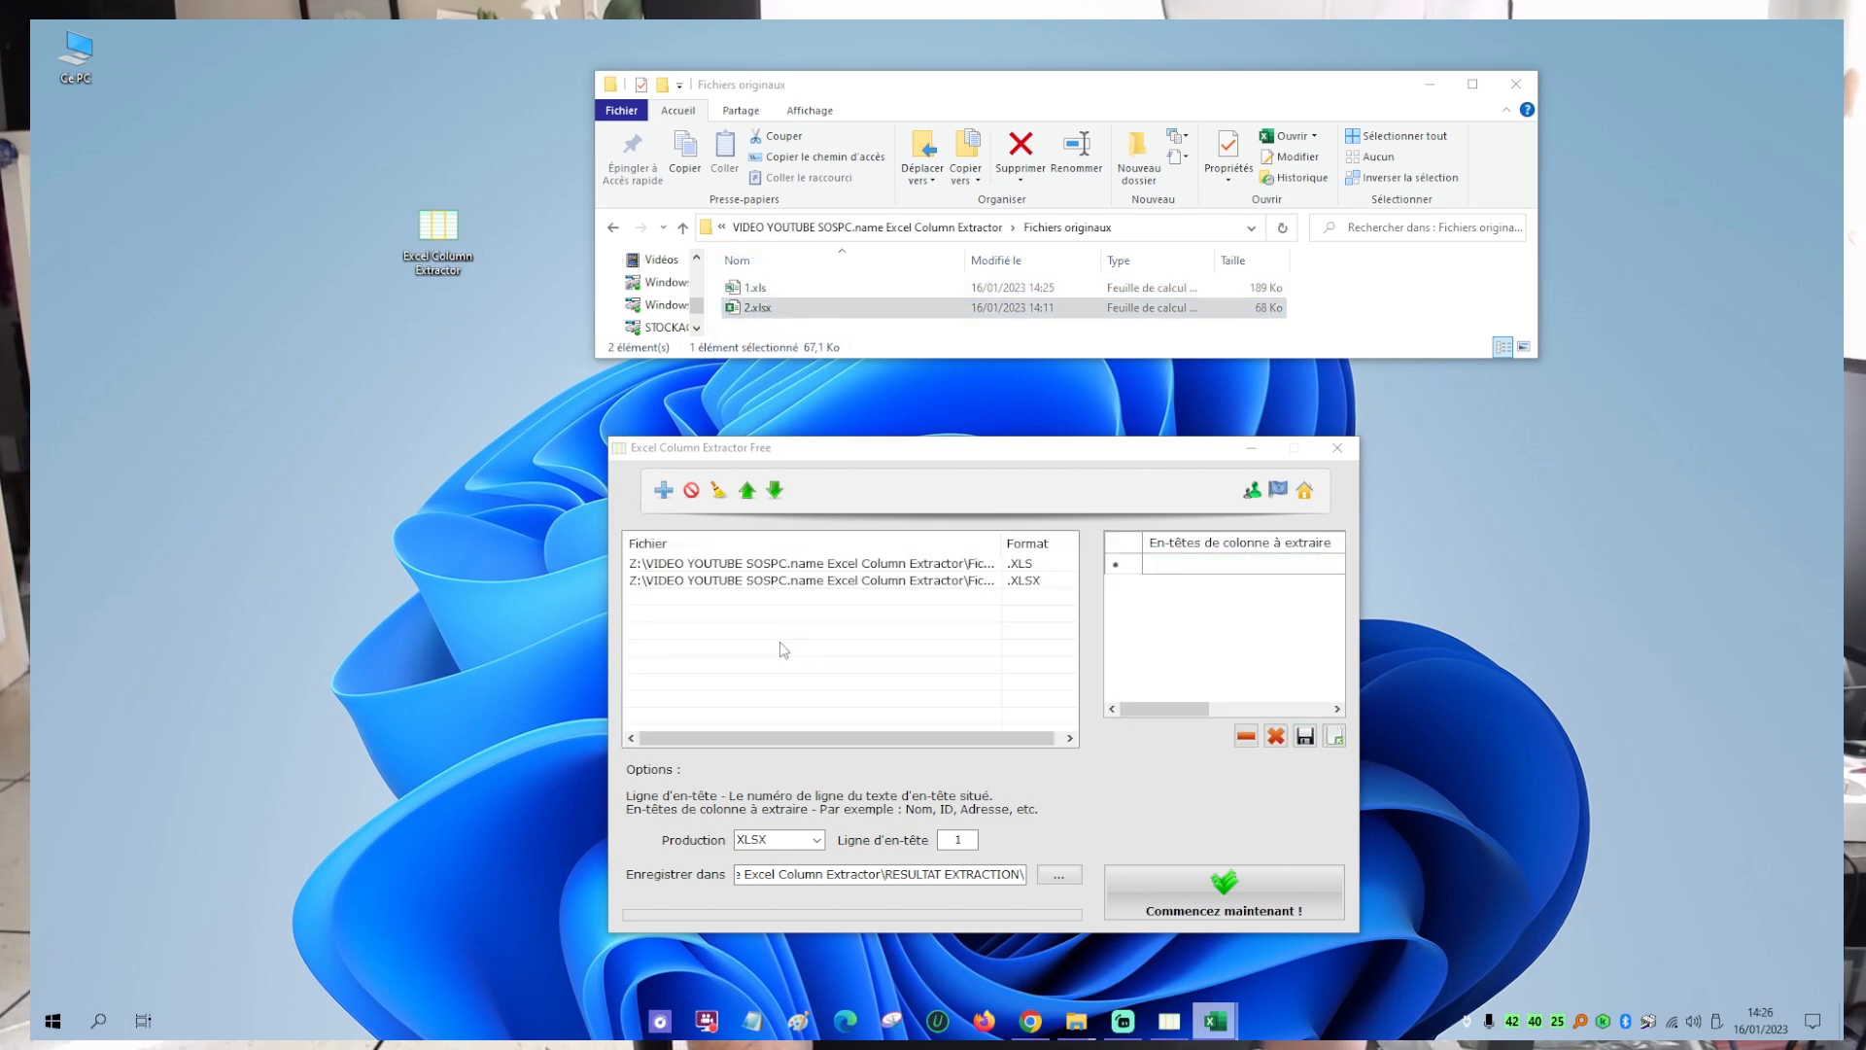
# Enter "Contact Name" as the first column header to extract.
pyautogui.click(1197, 567)
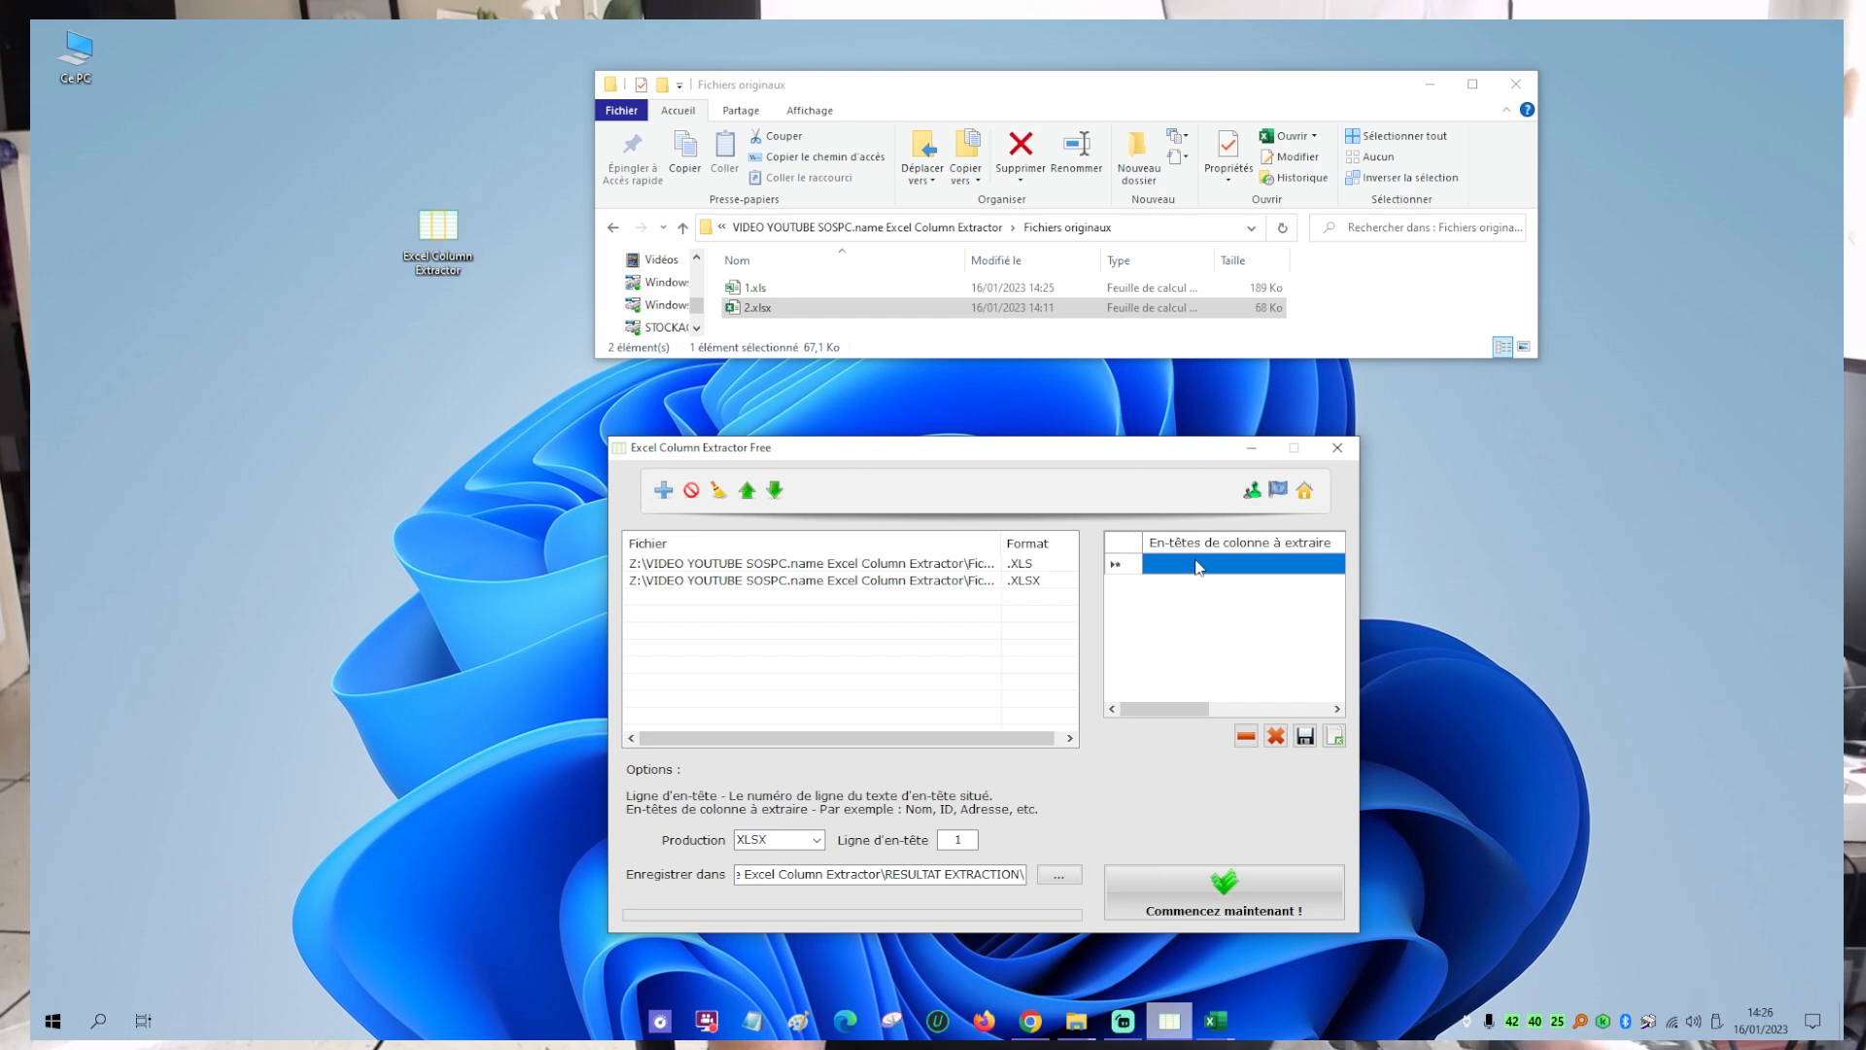
pyautogui.click(1200, 563)
pyautogui.press('capslock')
pyautogui.write('E')
pyautogui.press('BackSpace')
pyautogui.press('capslock')
pyautogui.write('Conatcvt')
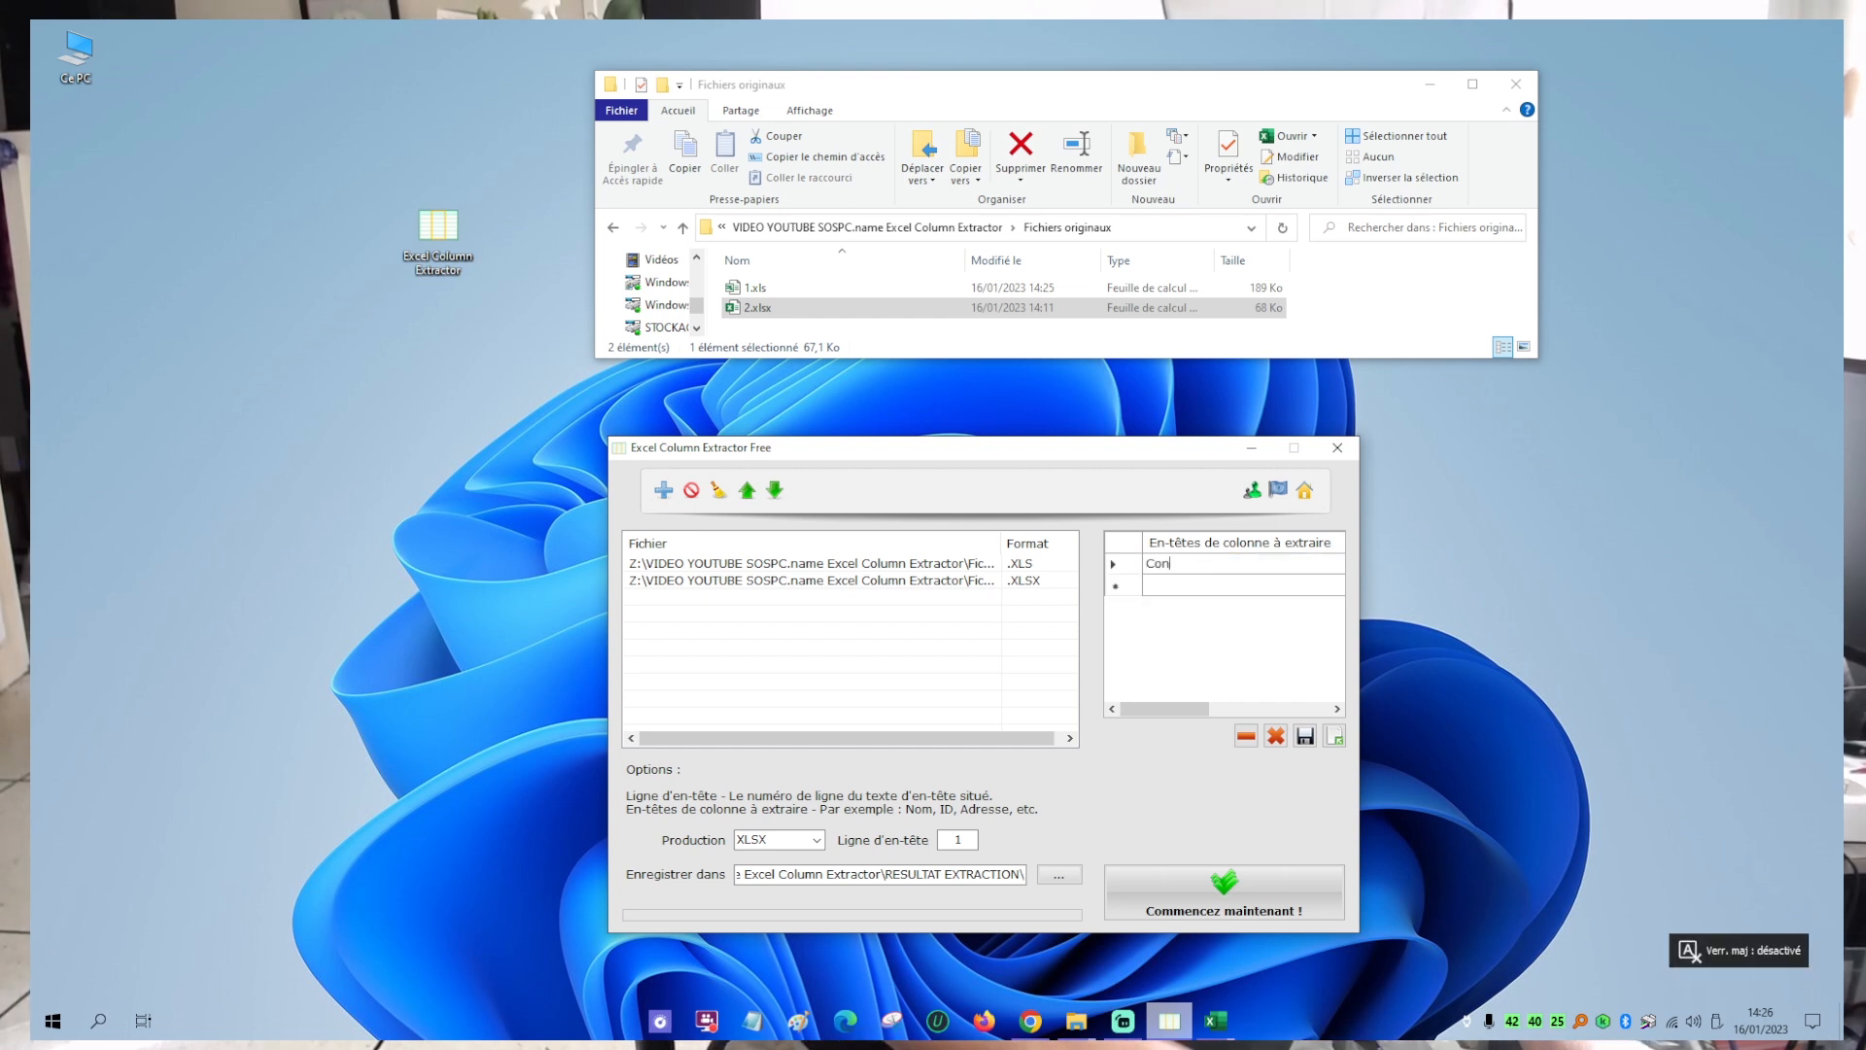
pyautogui.press('BackSpace')
pyautogui.press('BackSpace')
pyautogui.press('BackSpace')
pyautogui.press('BackSpace')
pyautogui.press('BackSpace')
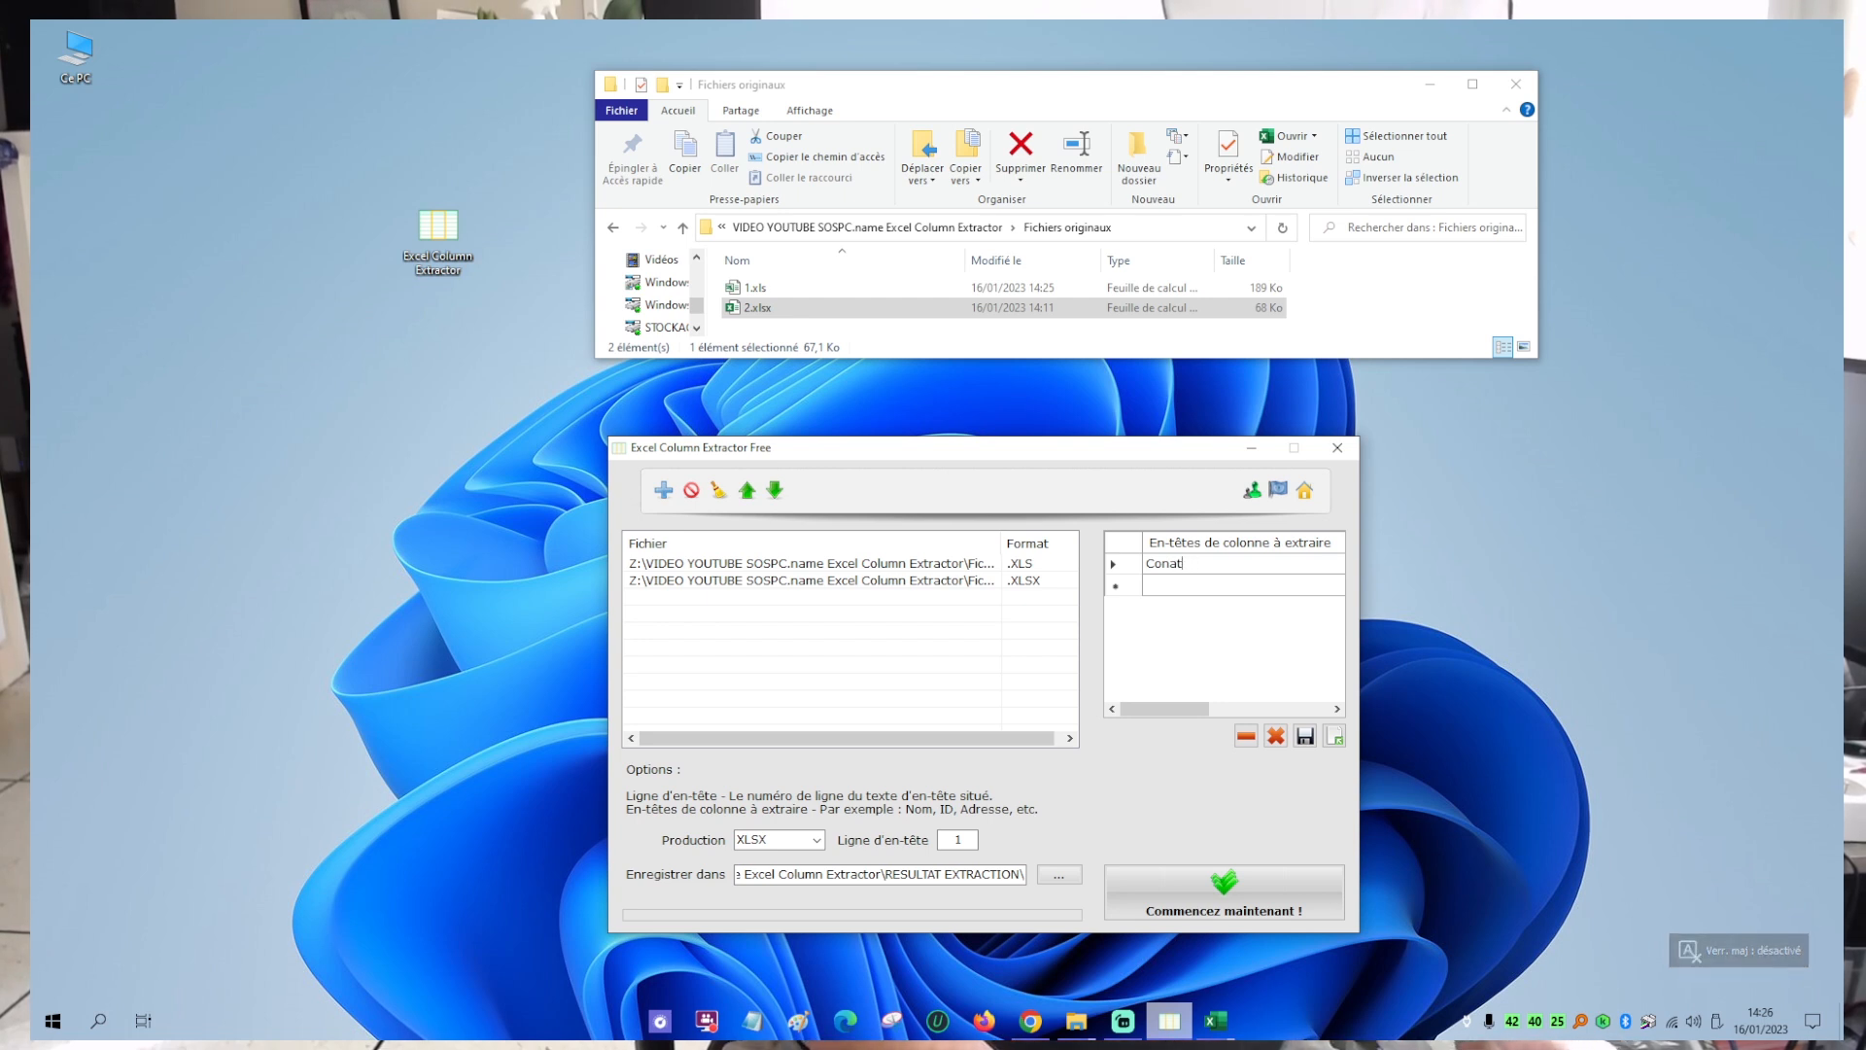
pyautogui.write('tact')
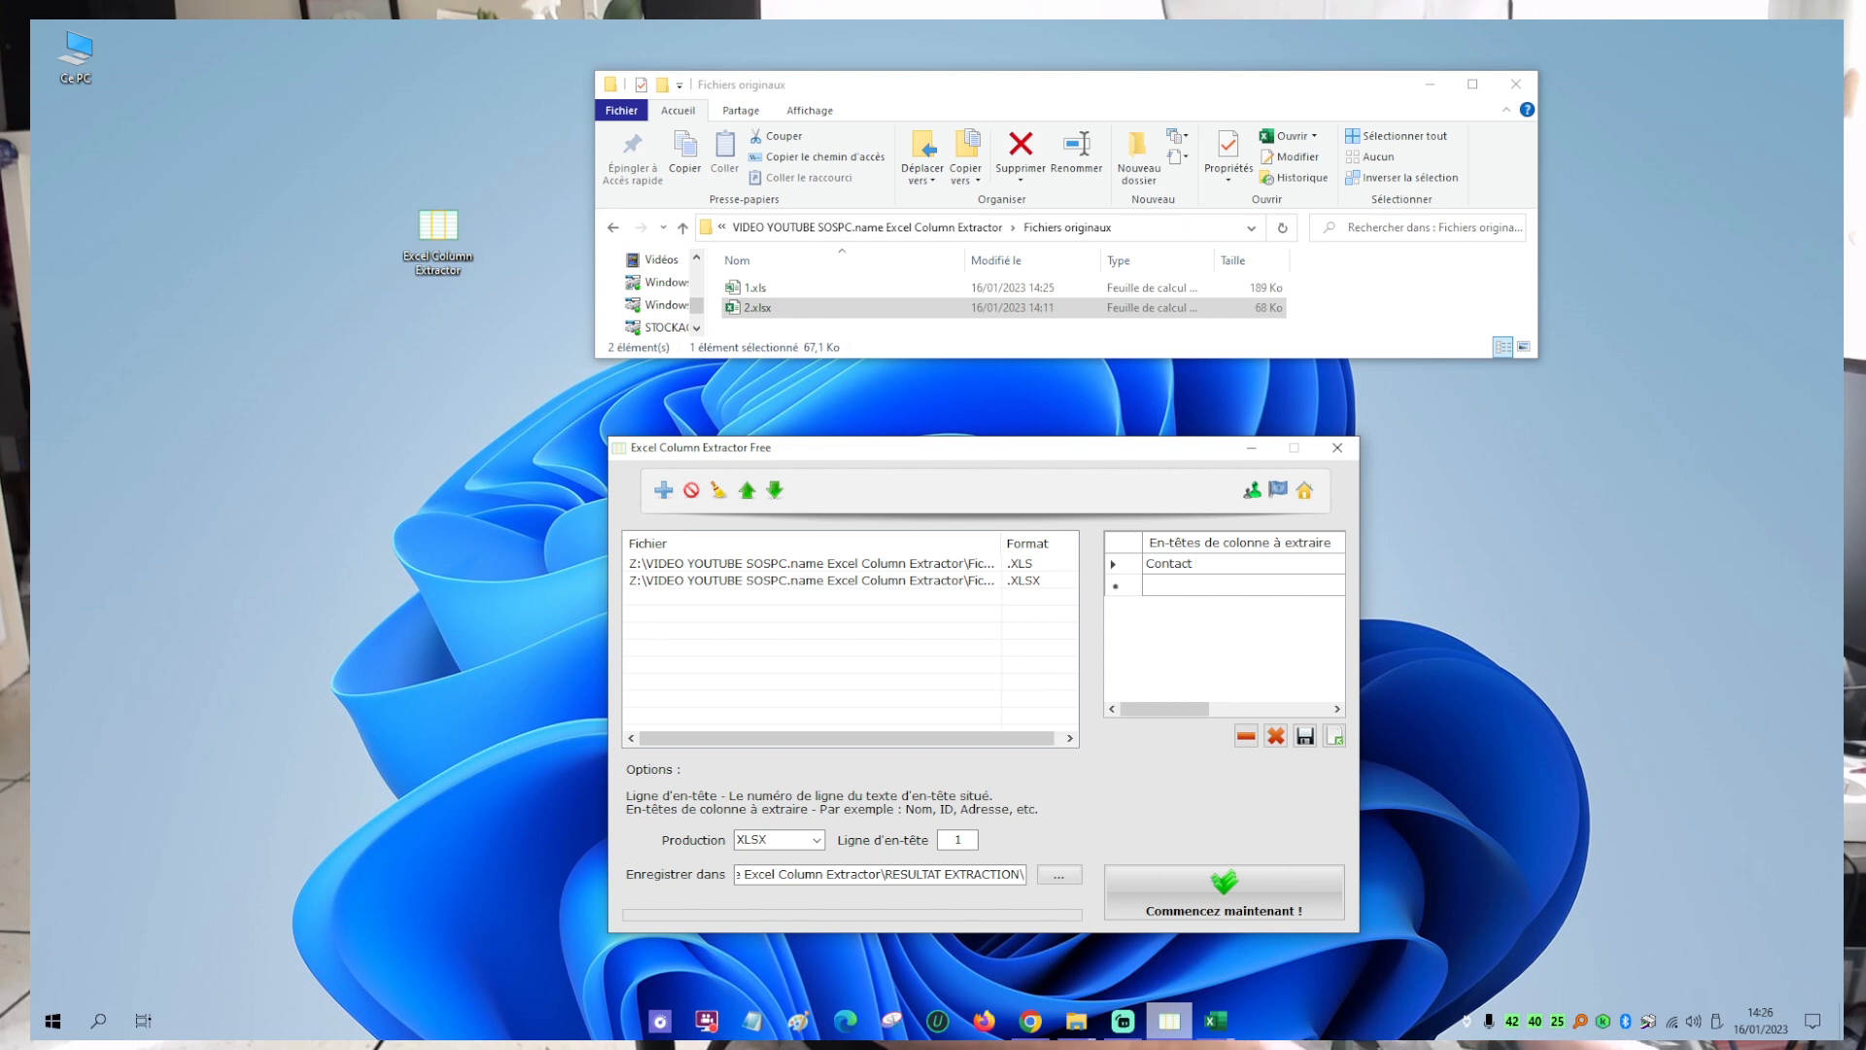
pyautogui.write(' N')
pyautogui.press('capslock')
pyautogui.write('ame')
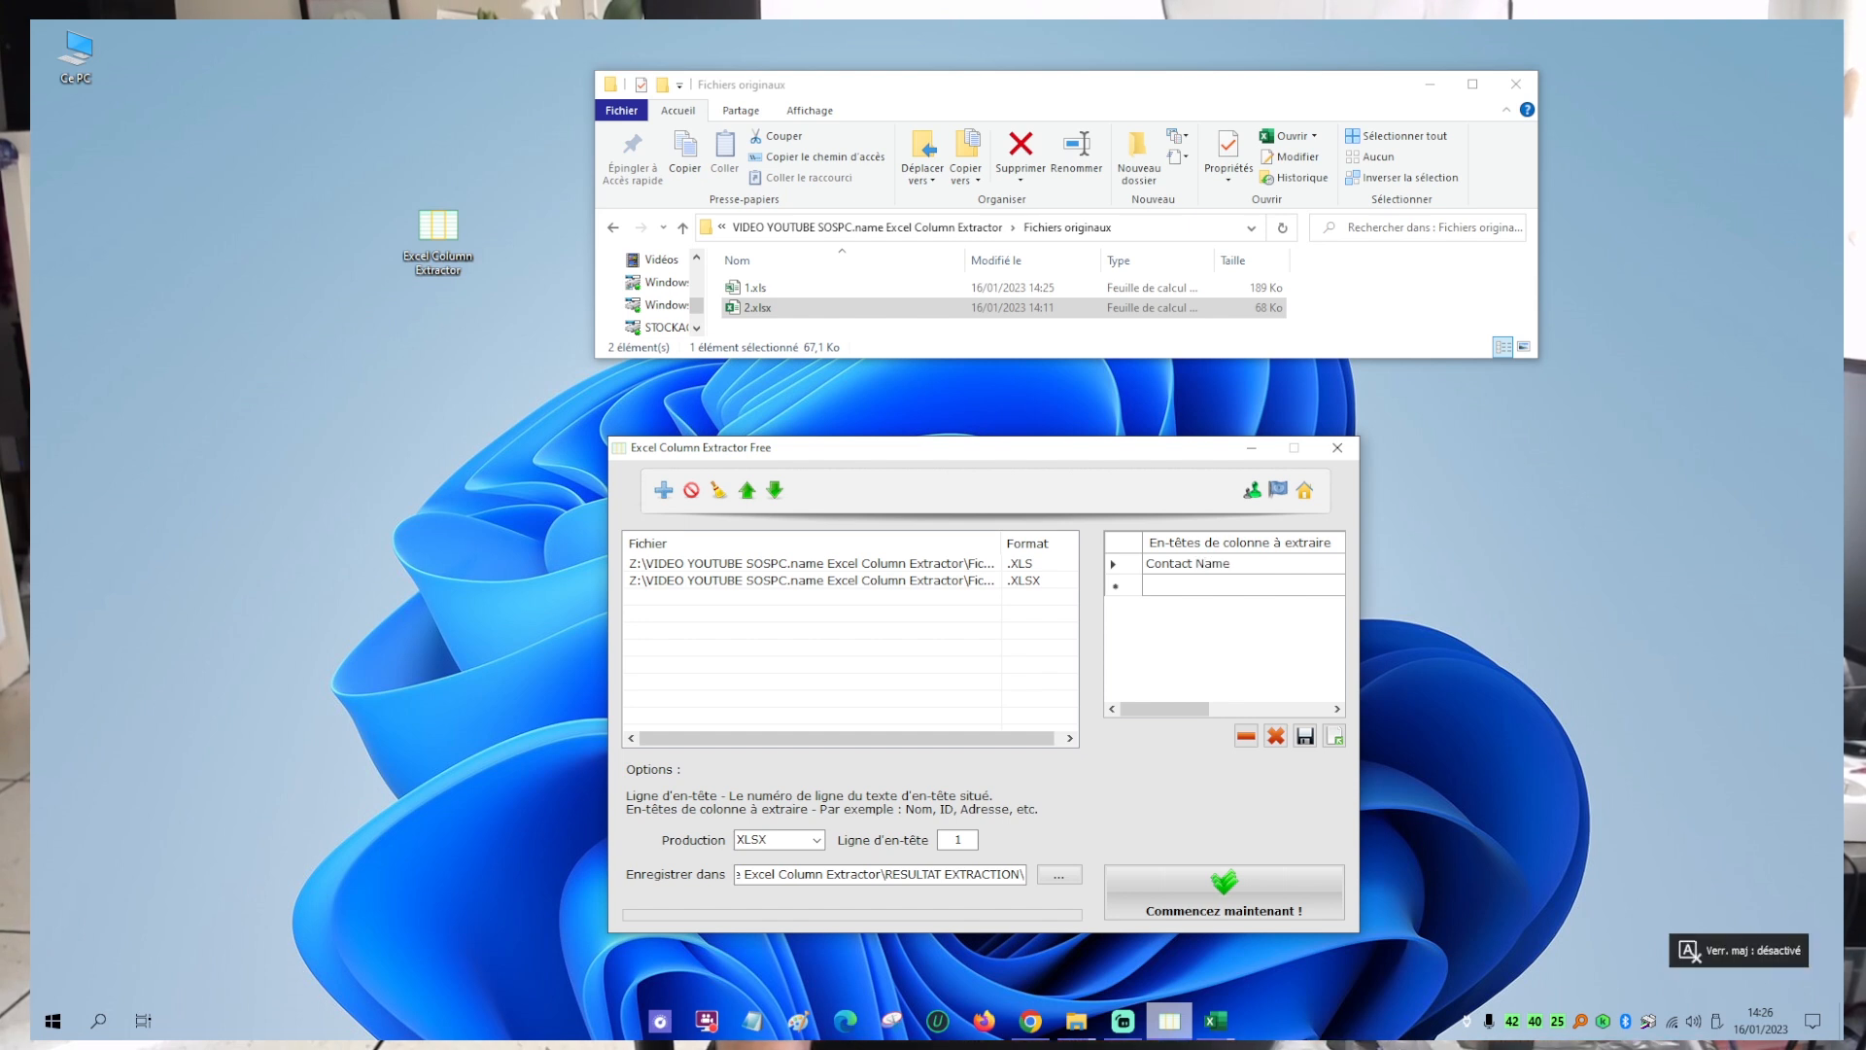
# Add "Contact Fax Number" as the second column header to extract.
pyautogui.click(1254, 584)
pyautogui.click(1241, 580)
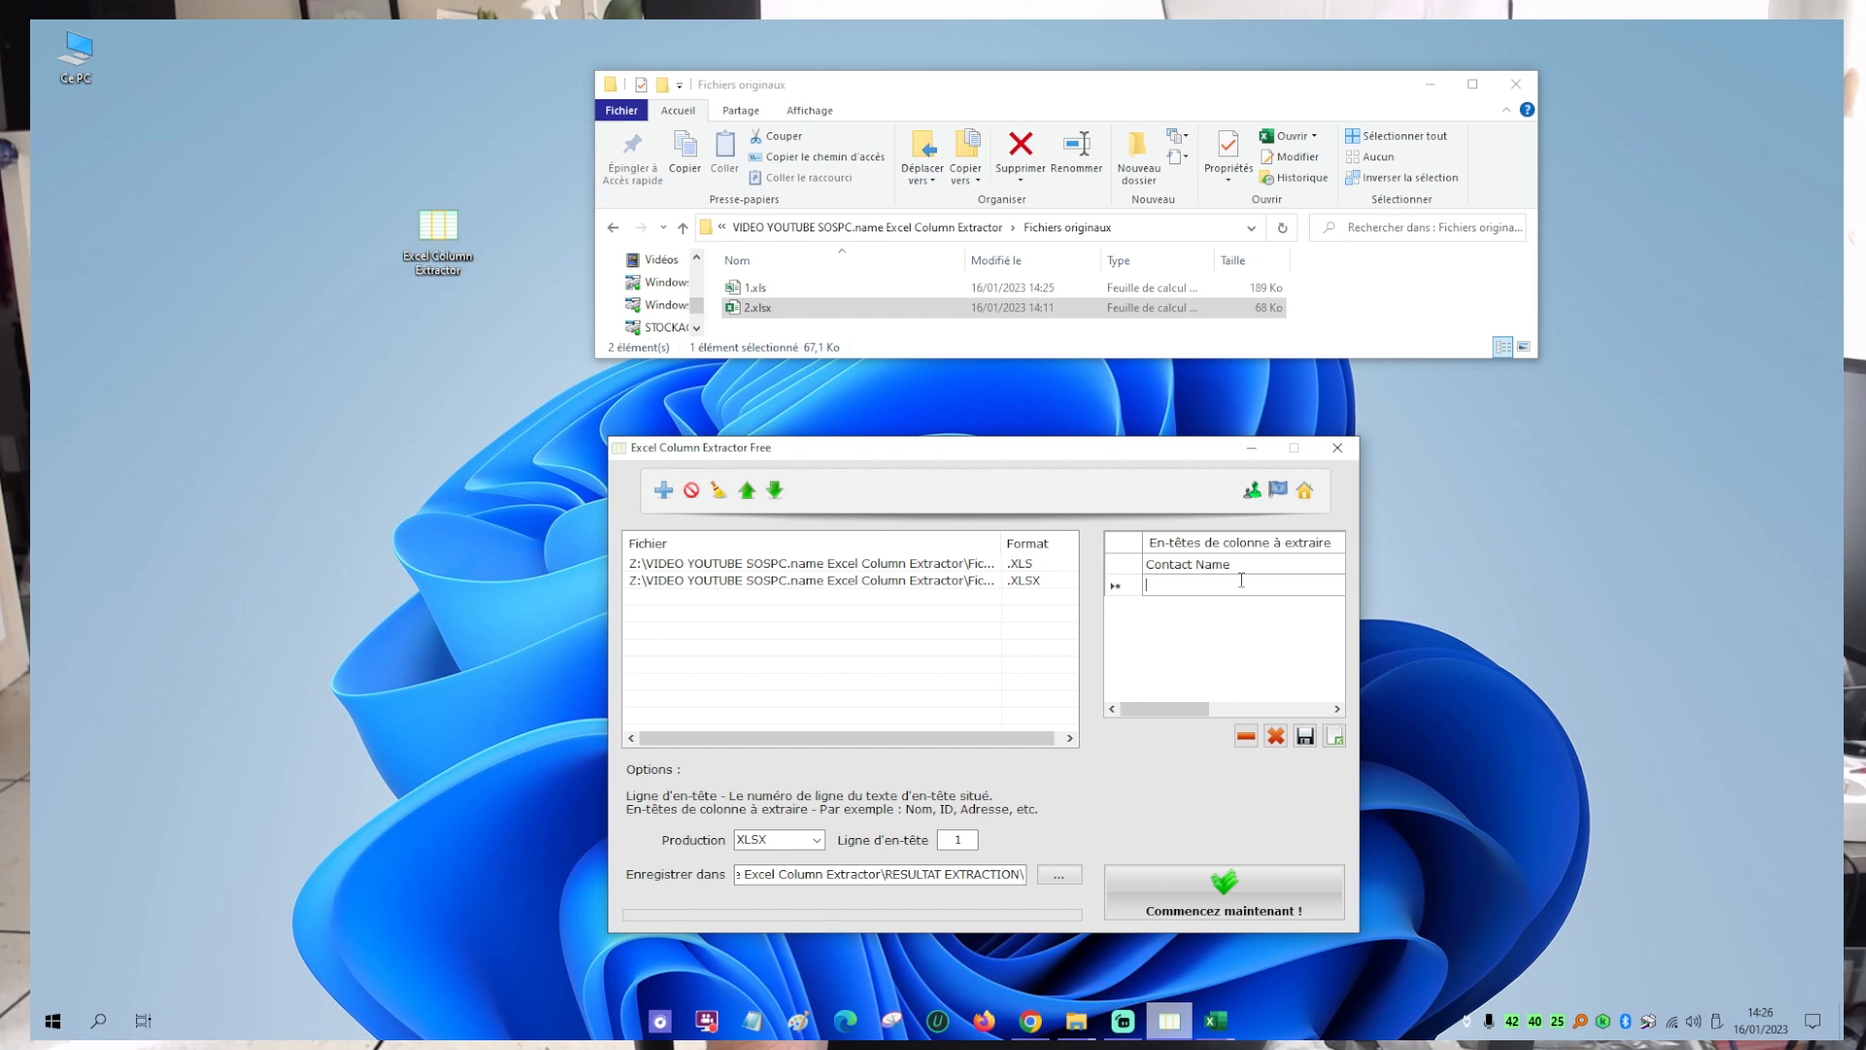
pyautogui.press('capslock')
pyautogui.write('C')
pyautogui.press('capslock')
pyautogui.write('on')
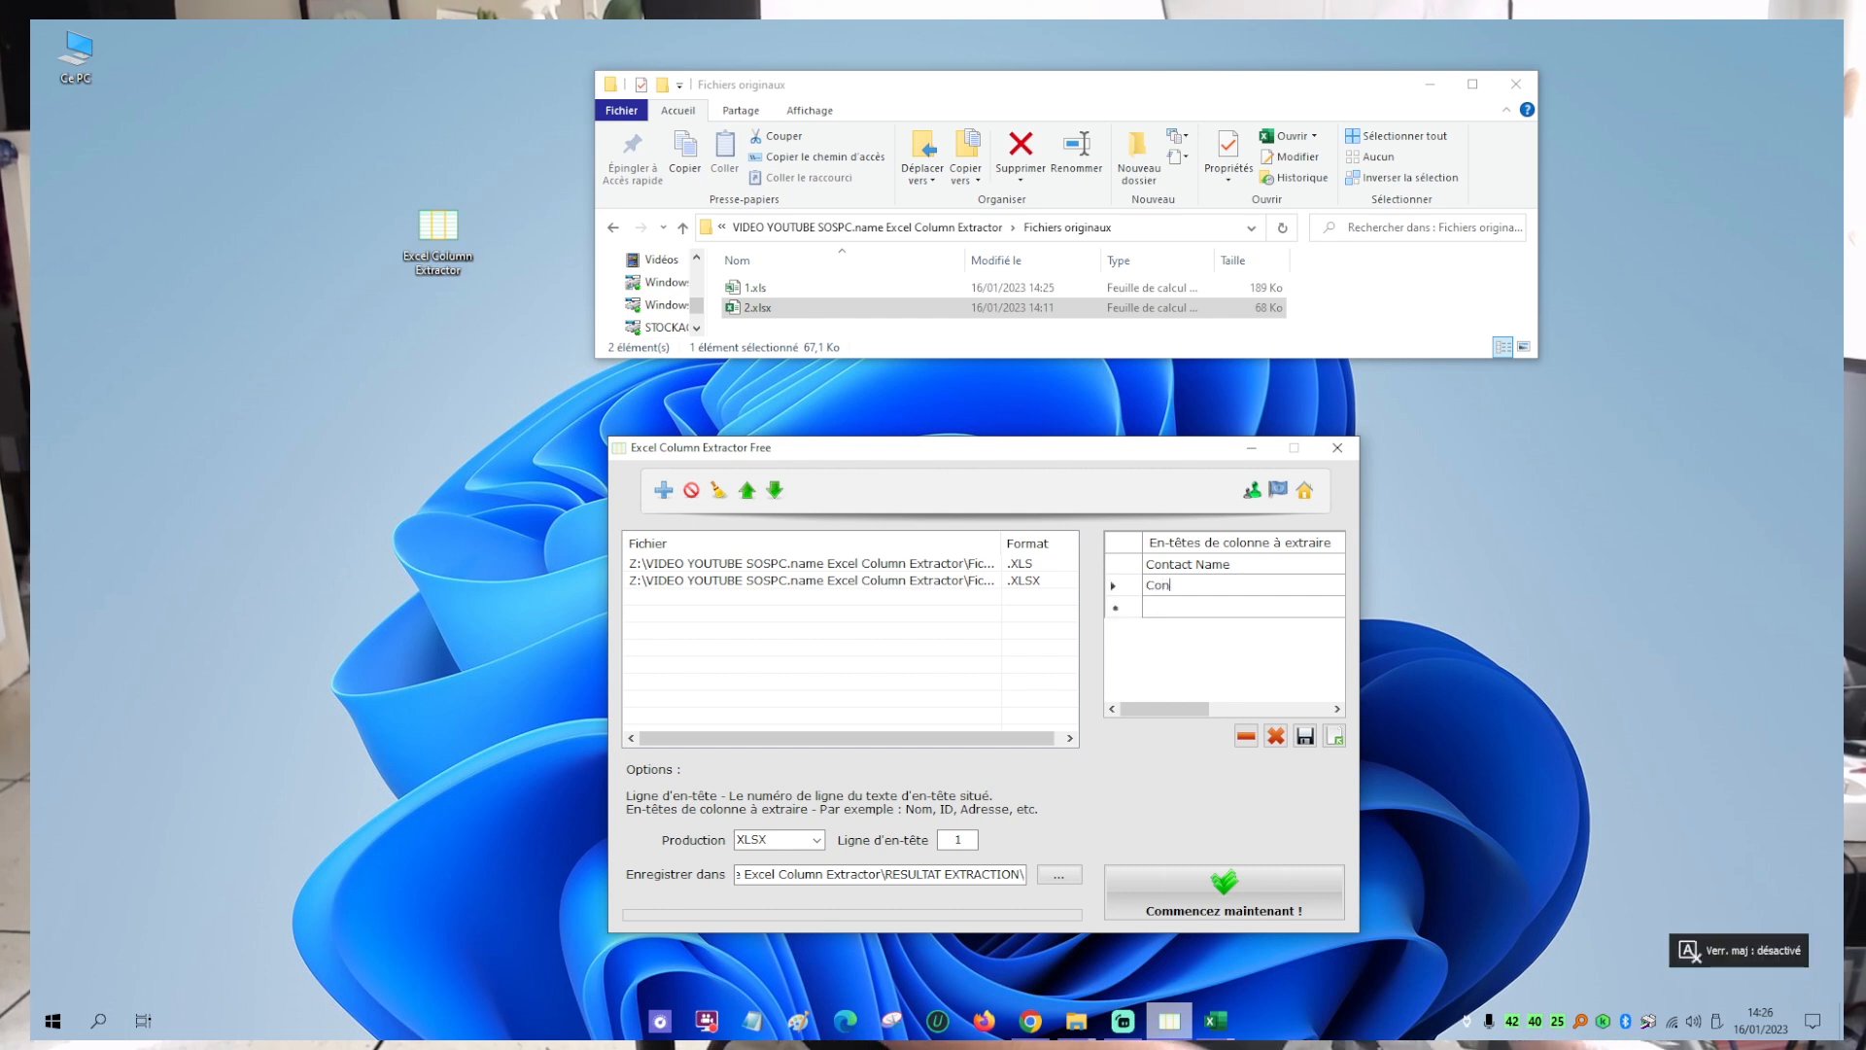
pyautogui.write('tact')
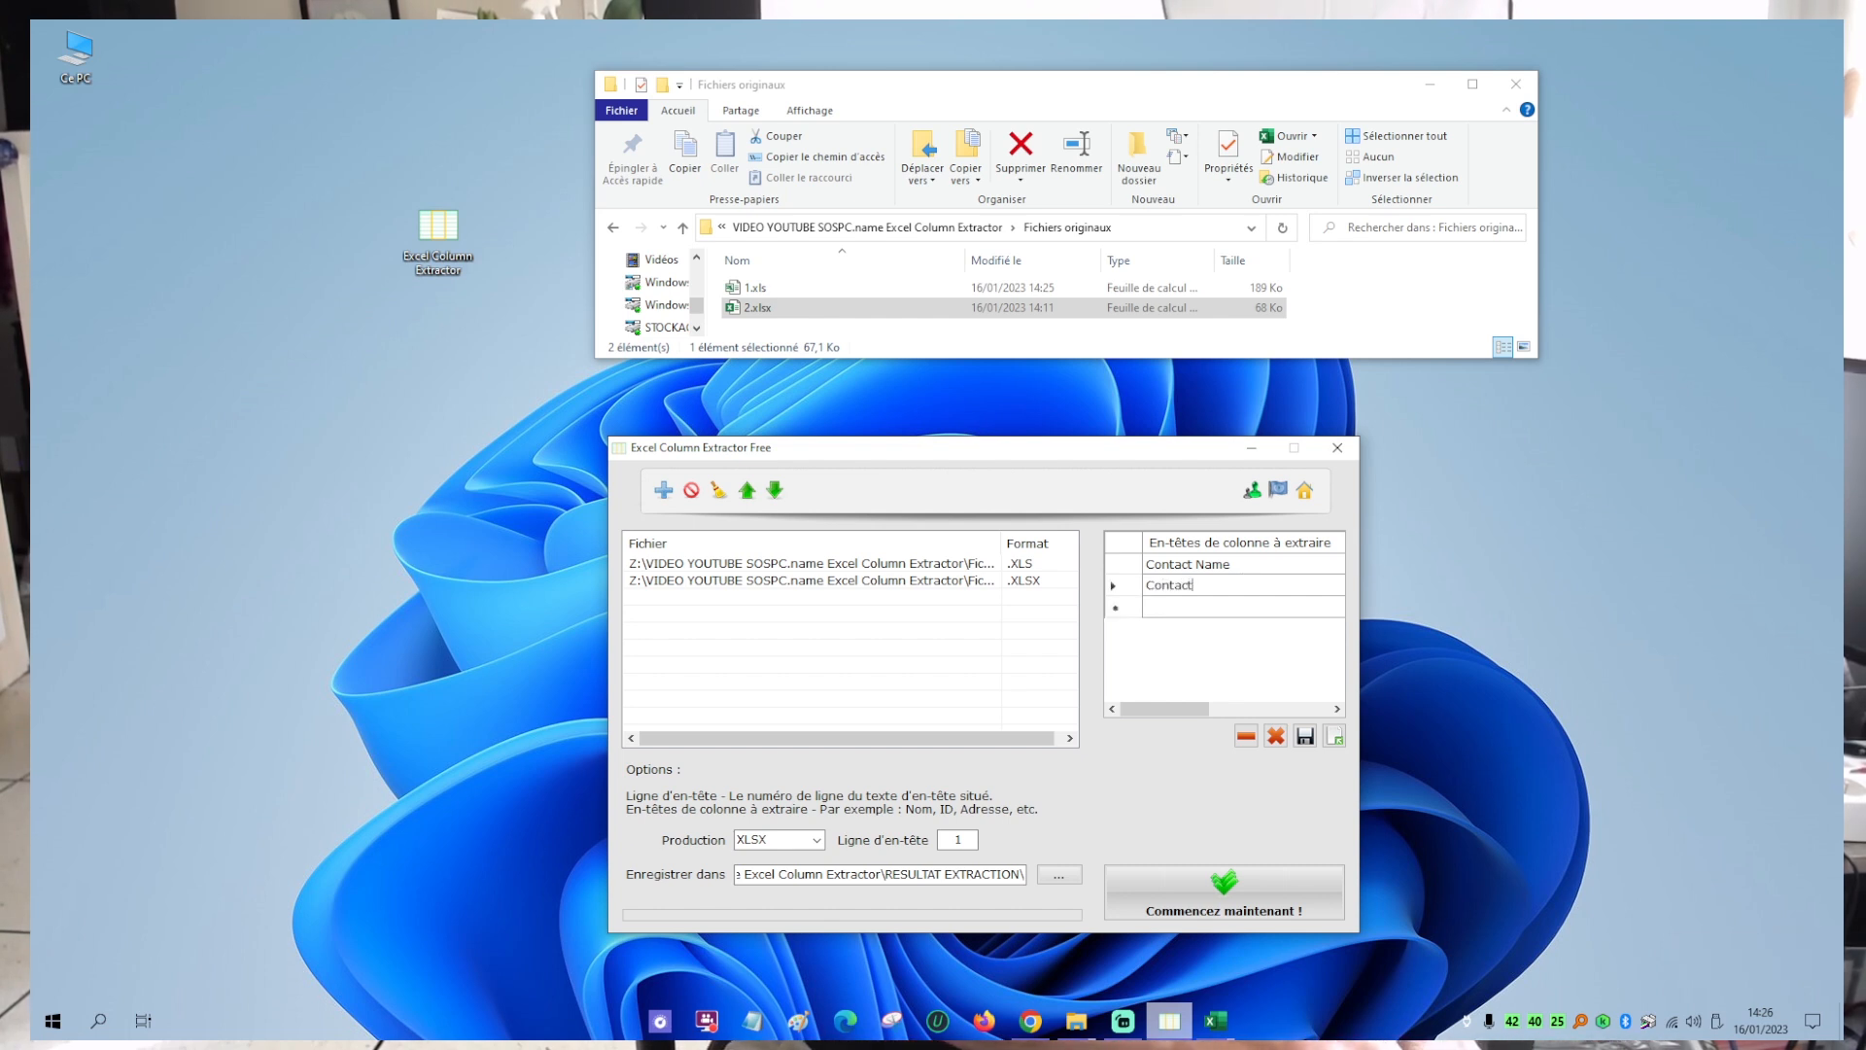
pyautogui.press('capslock')
pyautogui.write('F')
pyautogui.press('capslock')
pyautogui.write('ax')
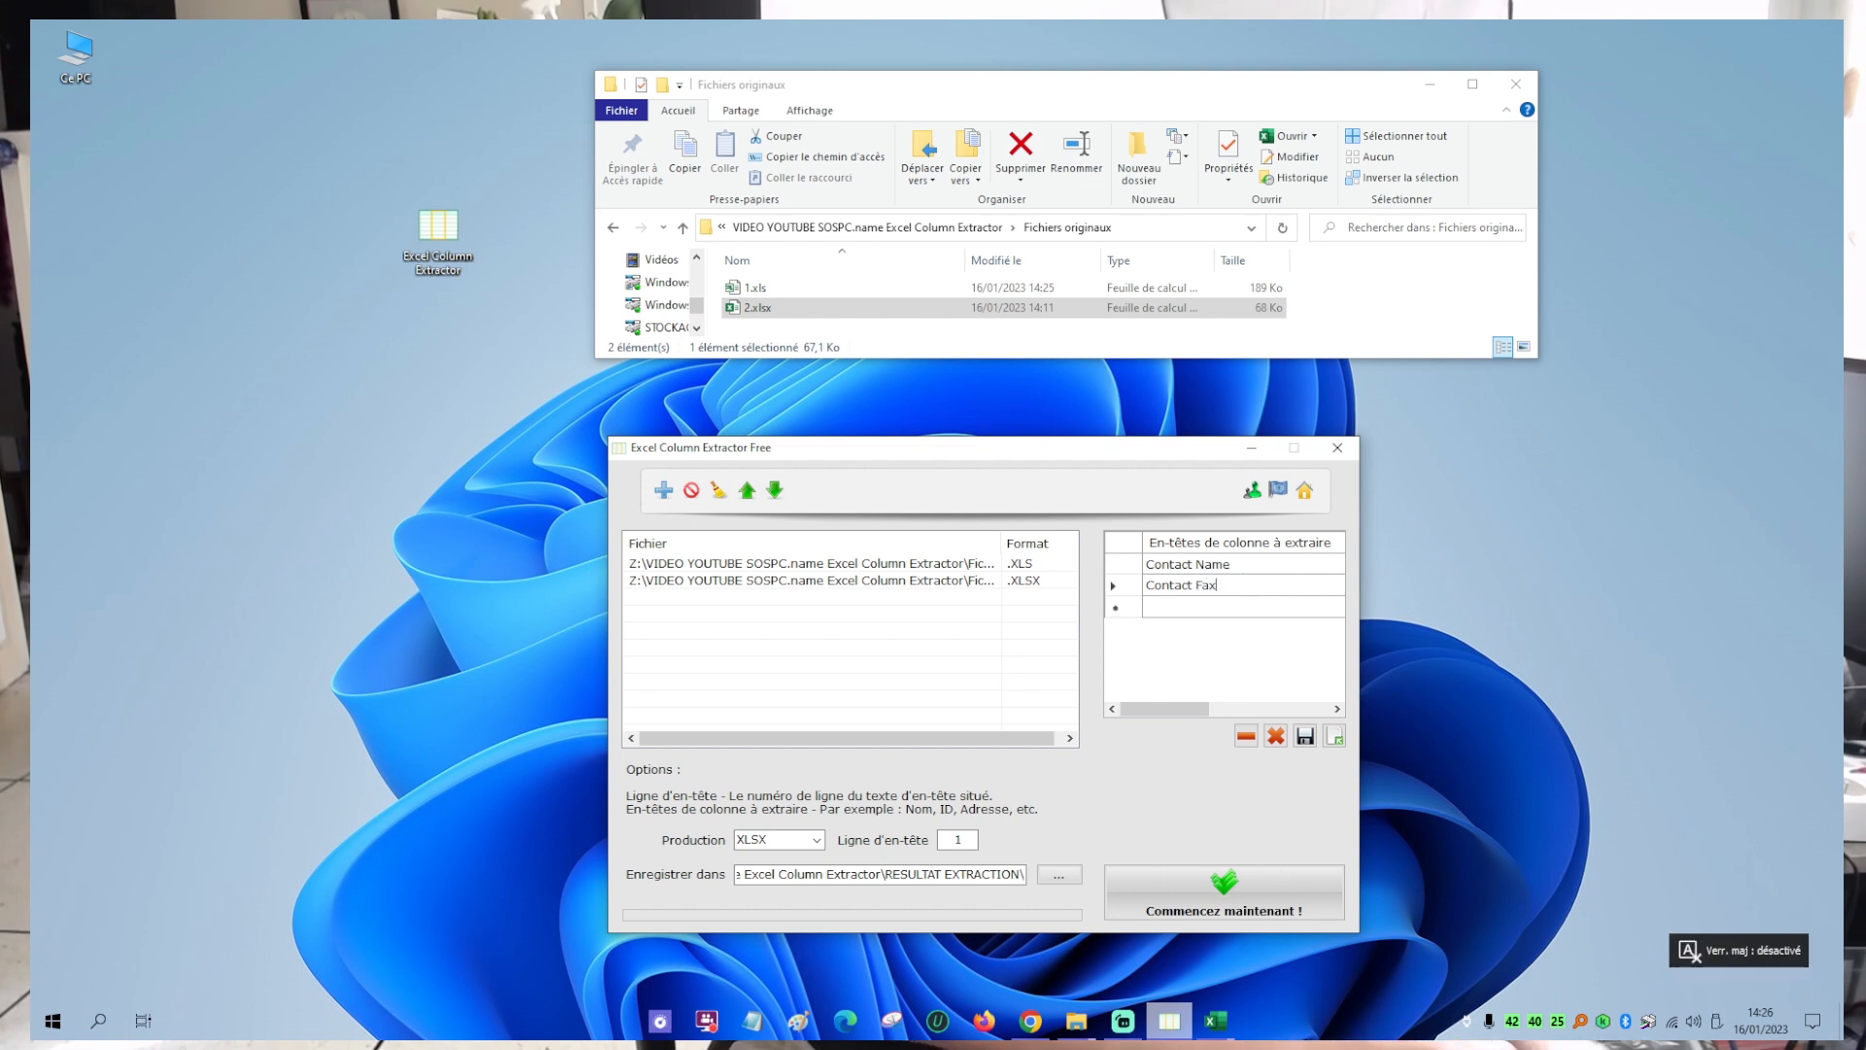
pyautogui.press('capslock')
pyautogui.write('N')
pyautogui.press('capslock')
pyautogui.write('u')
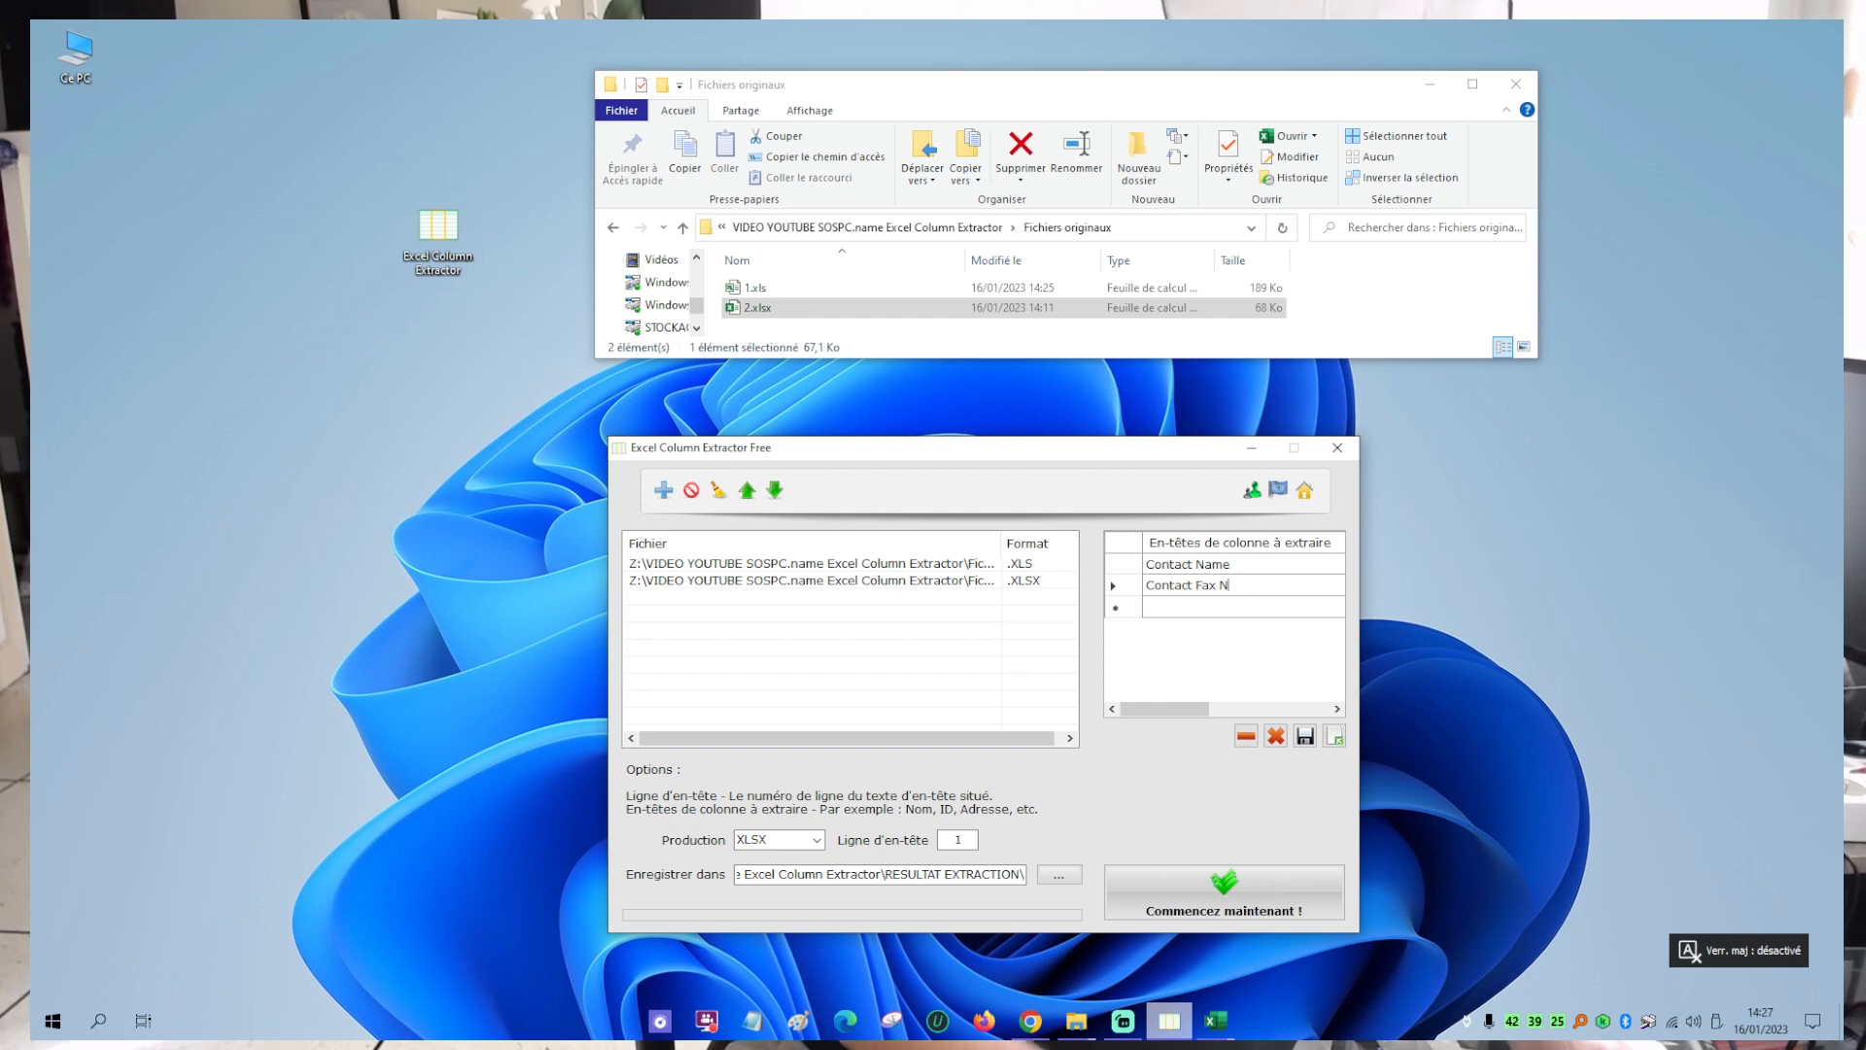
pyautogui.write('mber')
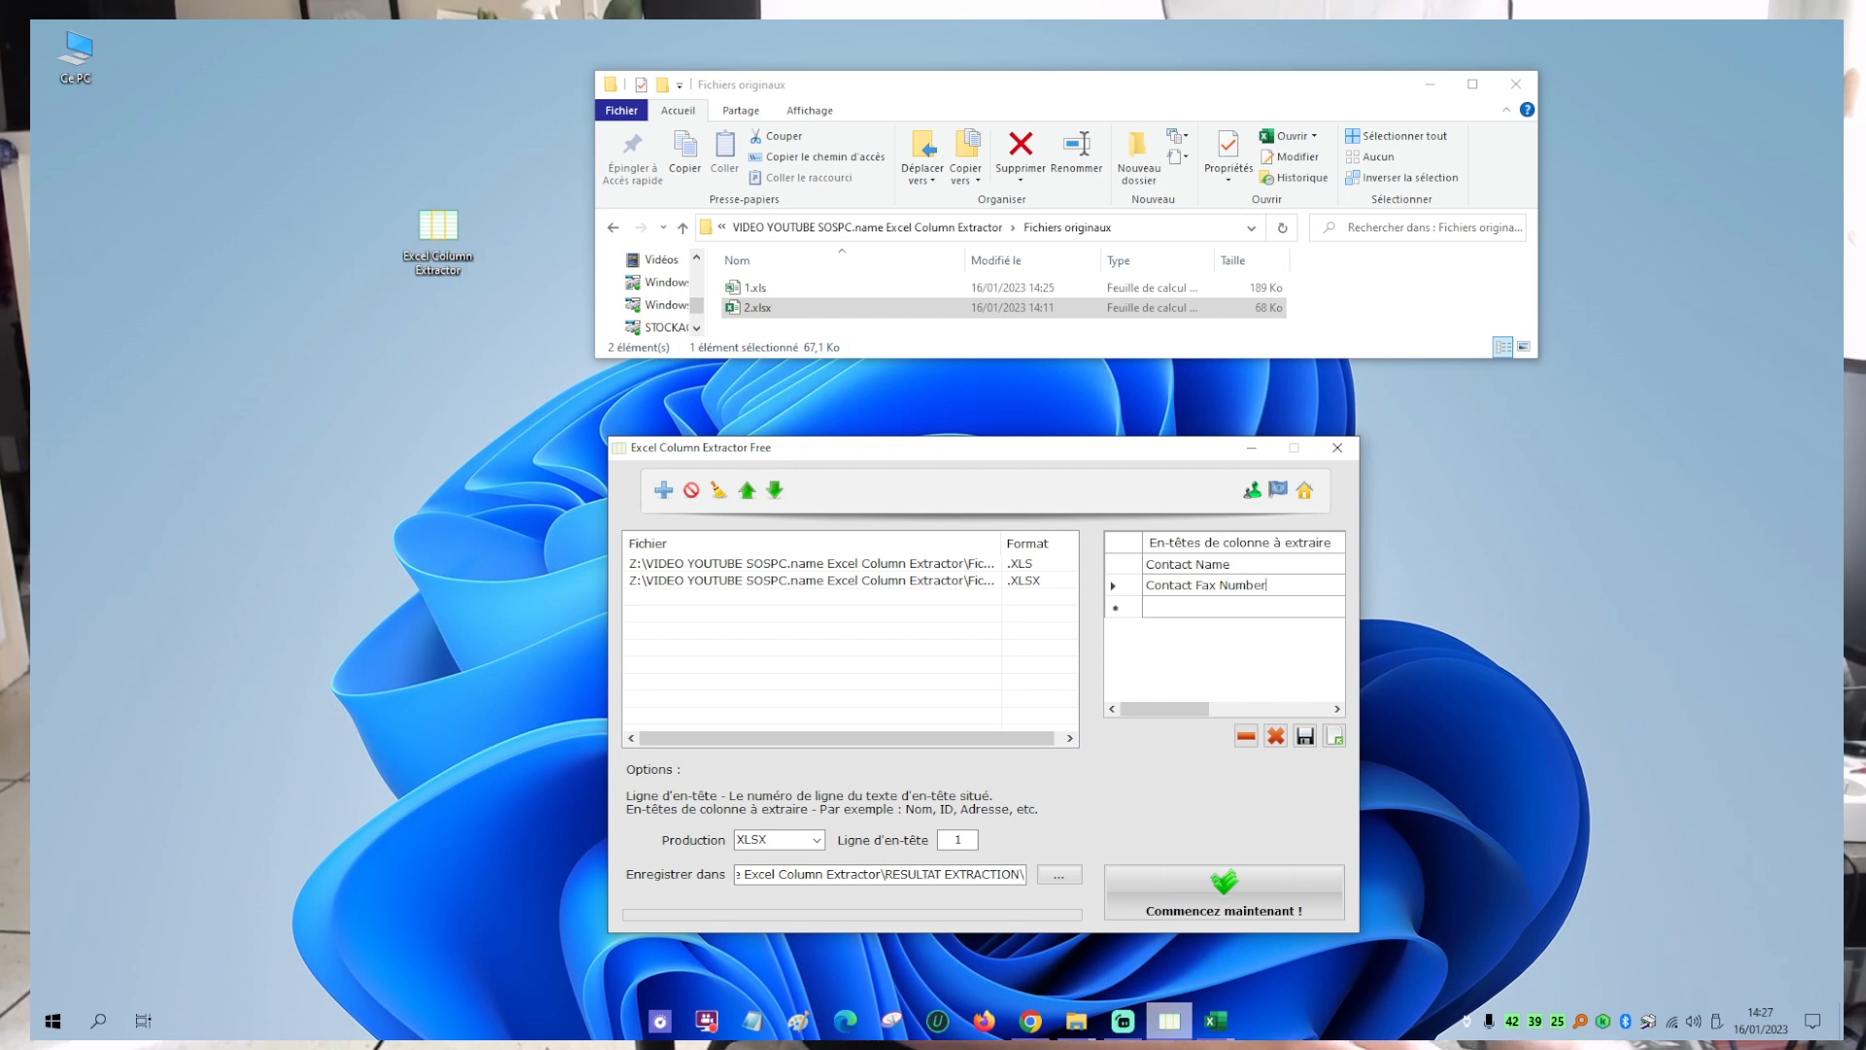
pyautogui.click(1236, 568)
pyautogui.click(1232, 586)
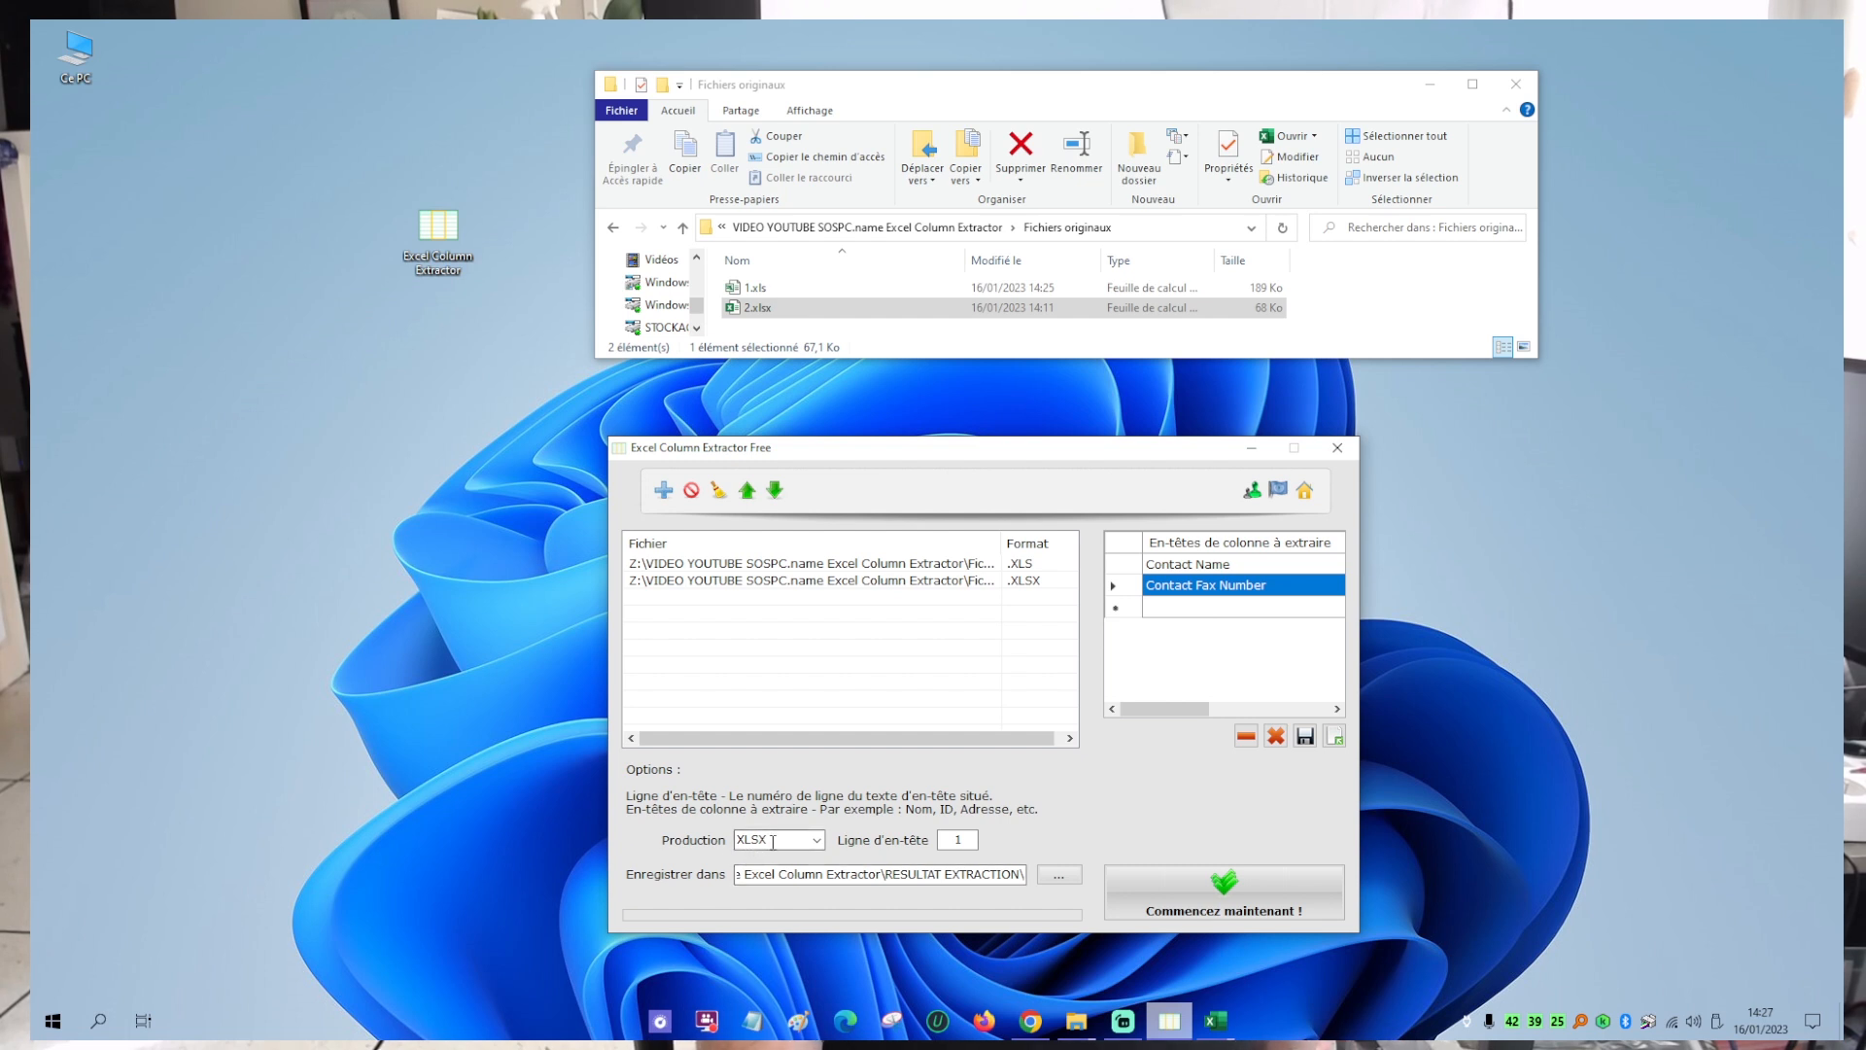
# Review the available output formats, keep XLSX and start the extraction.
pyautogui.click(821, 842)
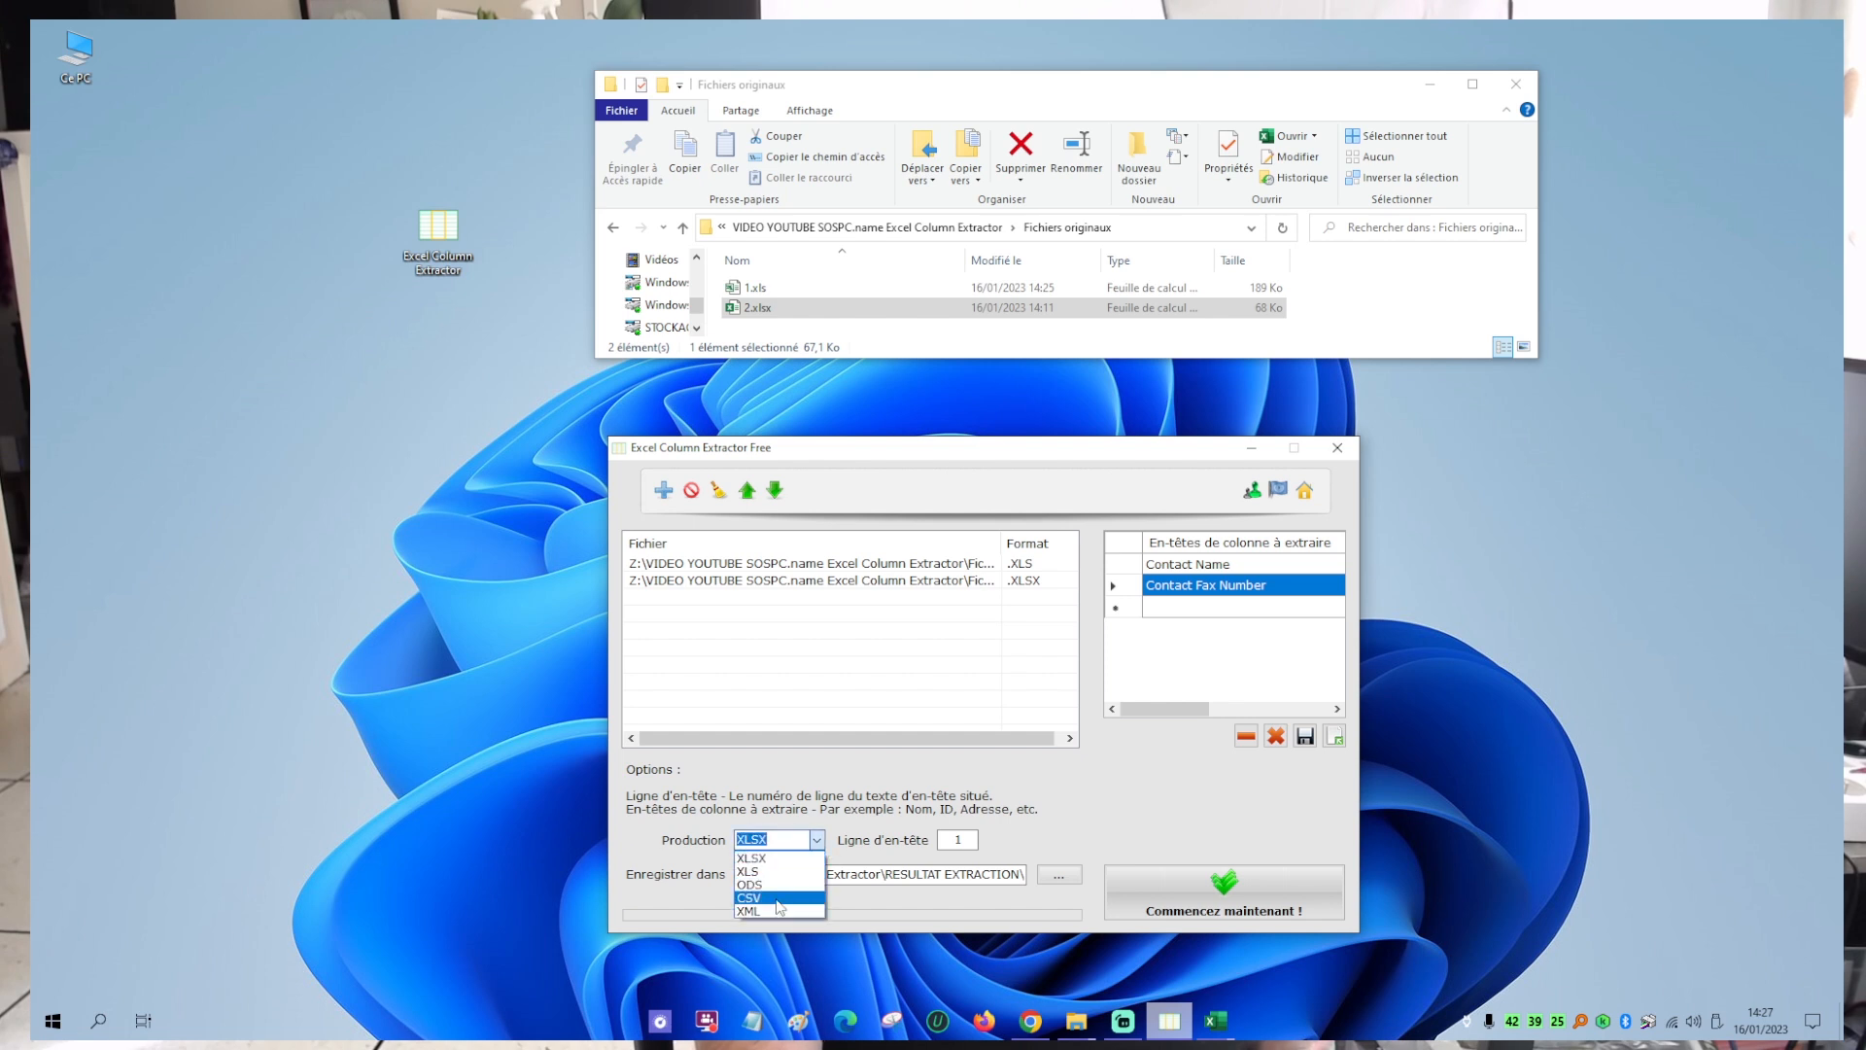
pyautogui.click(818, 843)
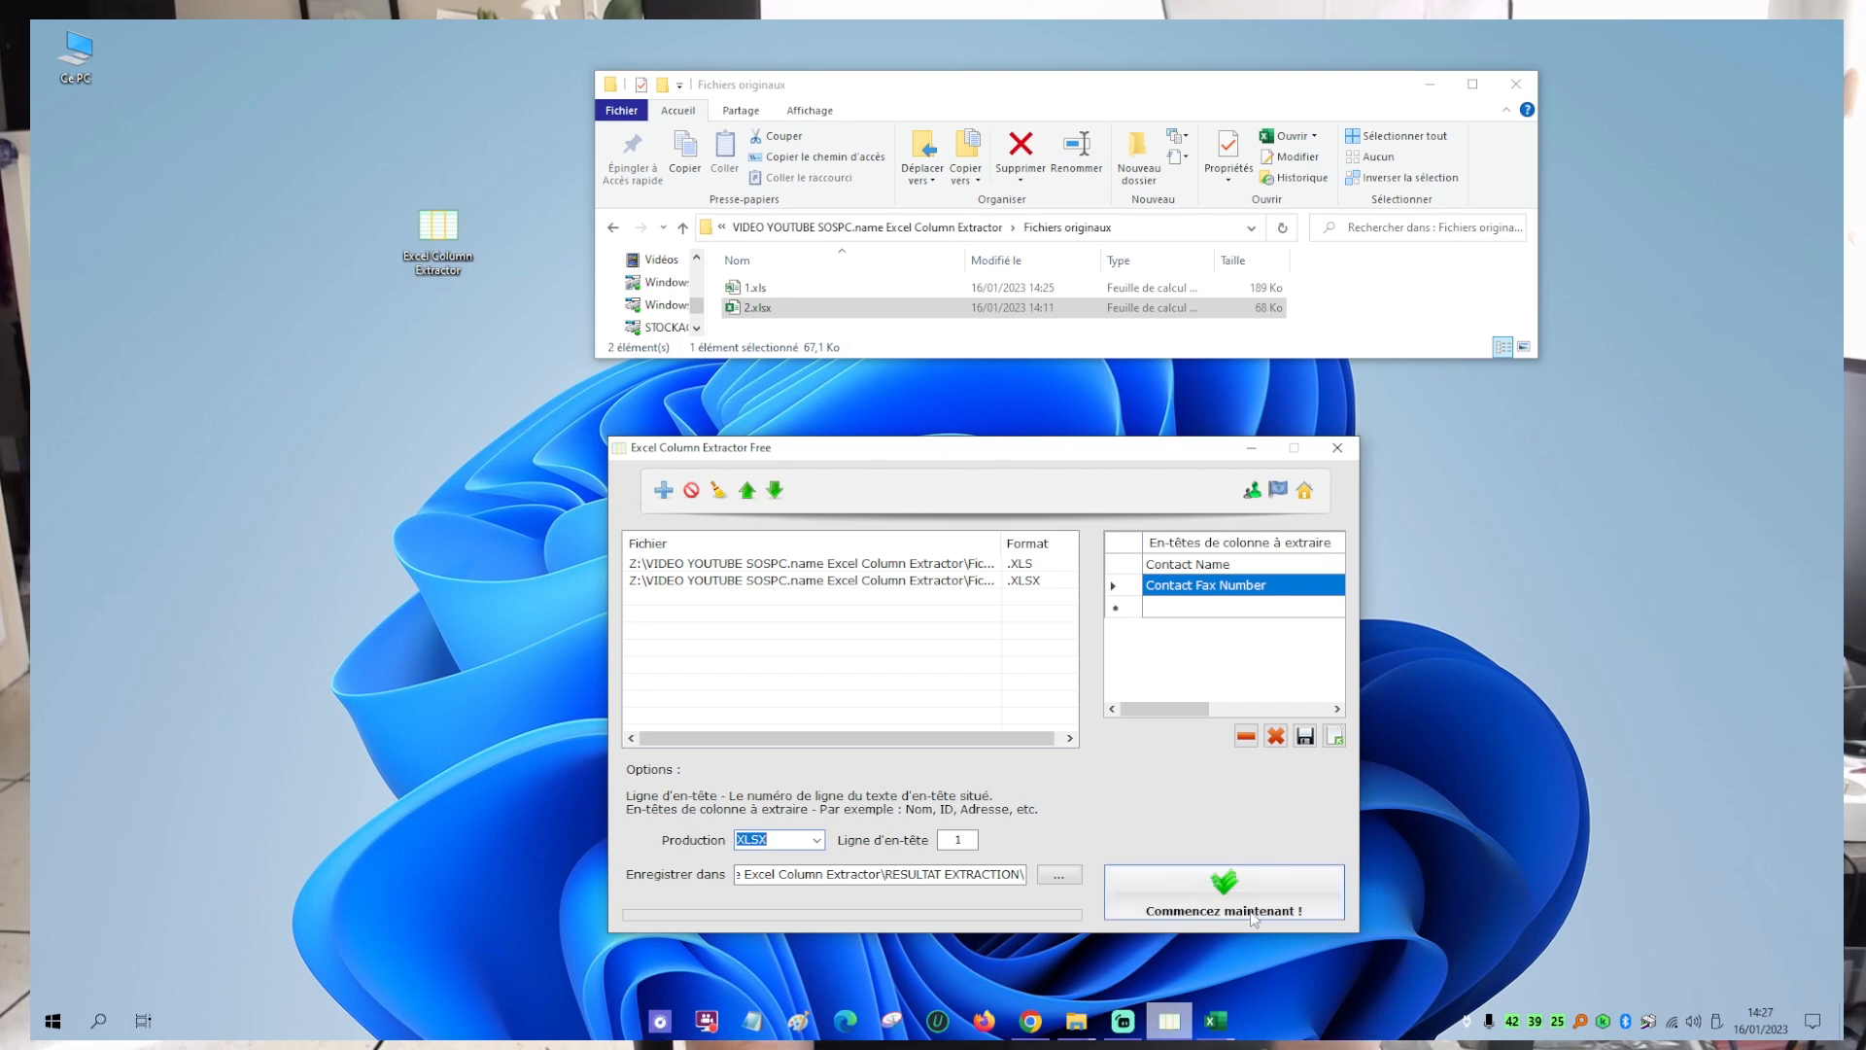
pyautogui.click(1218, 907)
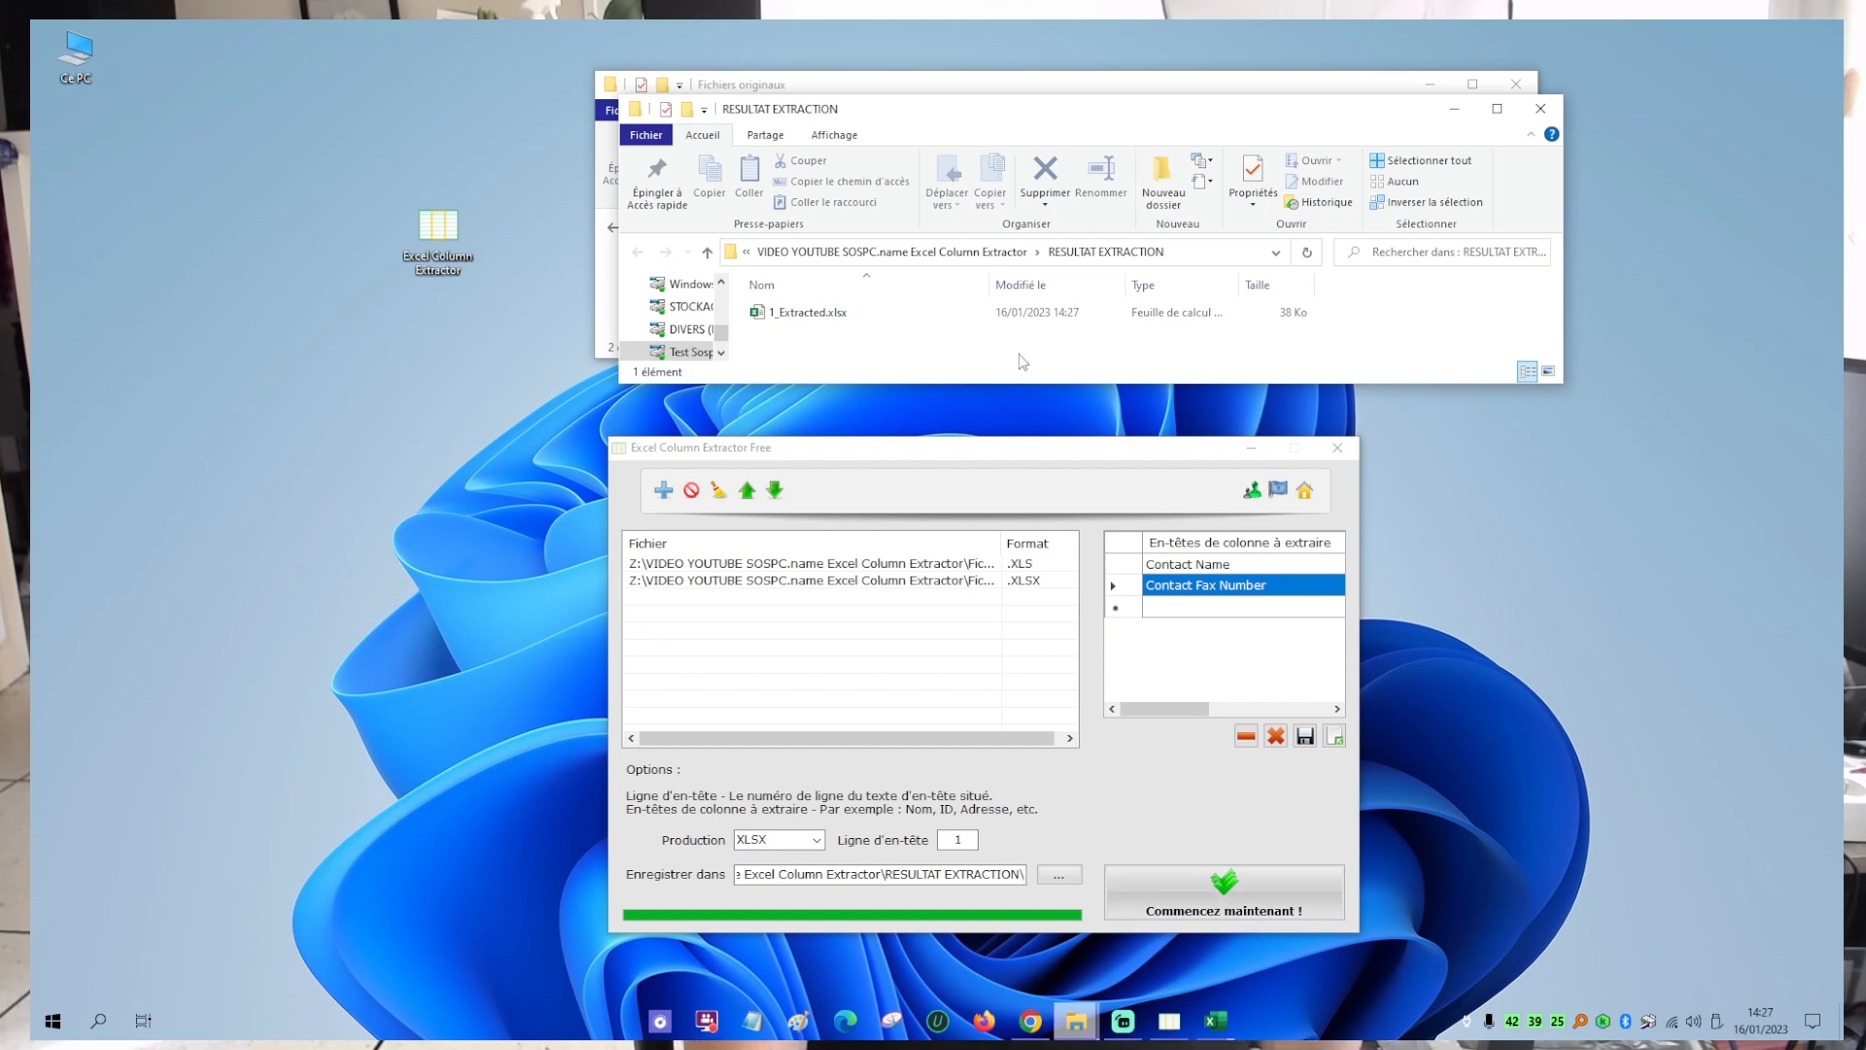
# Open 1_Extracted.xlsx from the RESULTAT EXTRACTION folder in Excel, then reposition and enlarge its window.
pyautogui.moveTo(1035, 124); pyautogui.dragTo(836, 402)
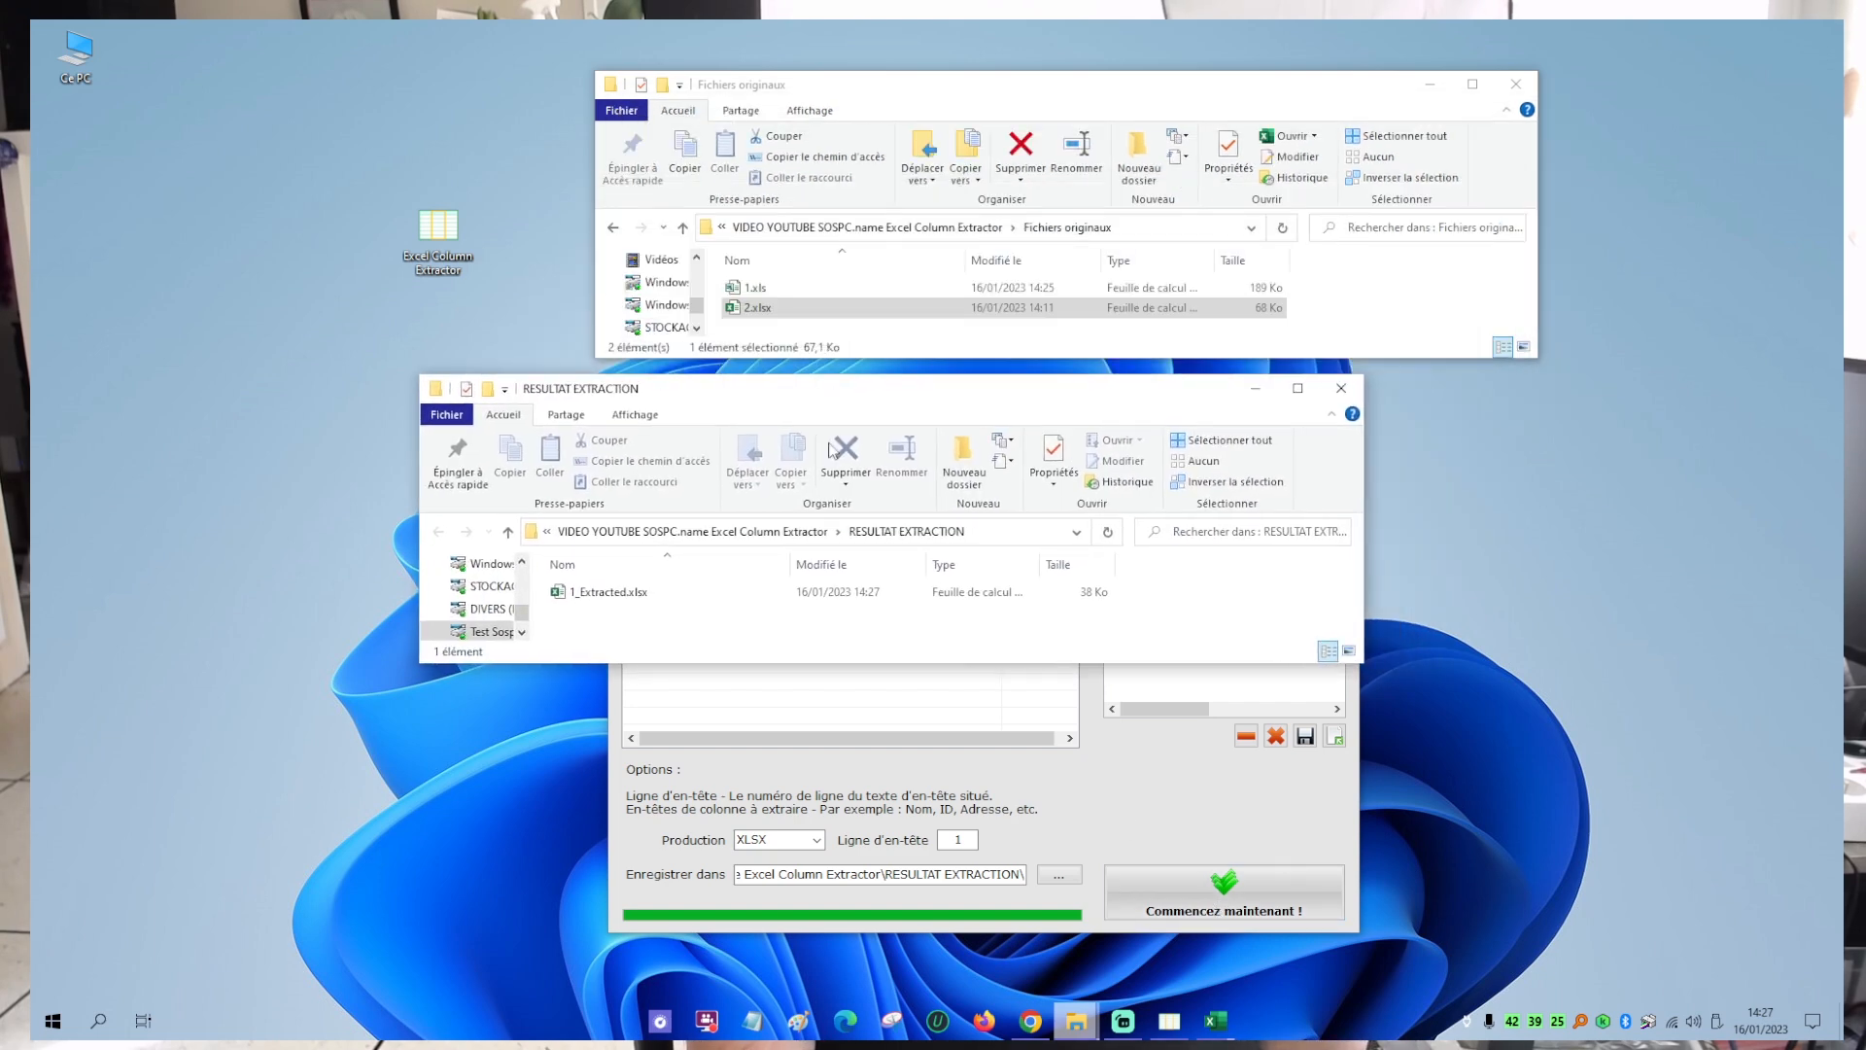
pyautogui.doubleClick(637, 593)
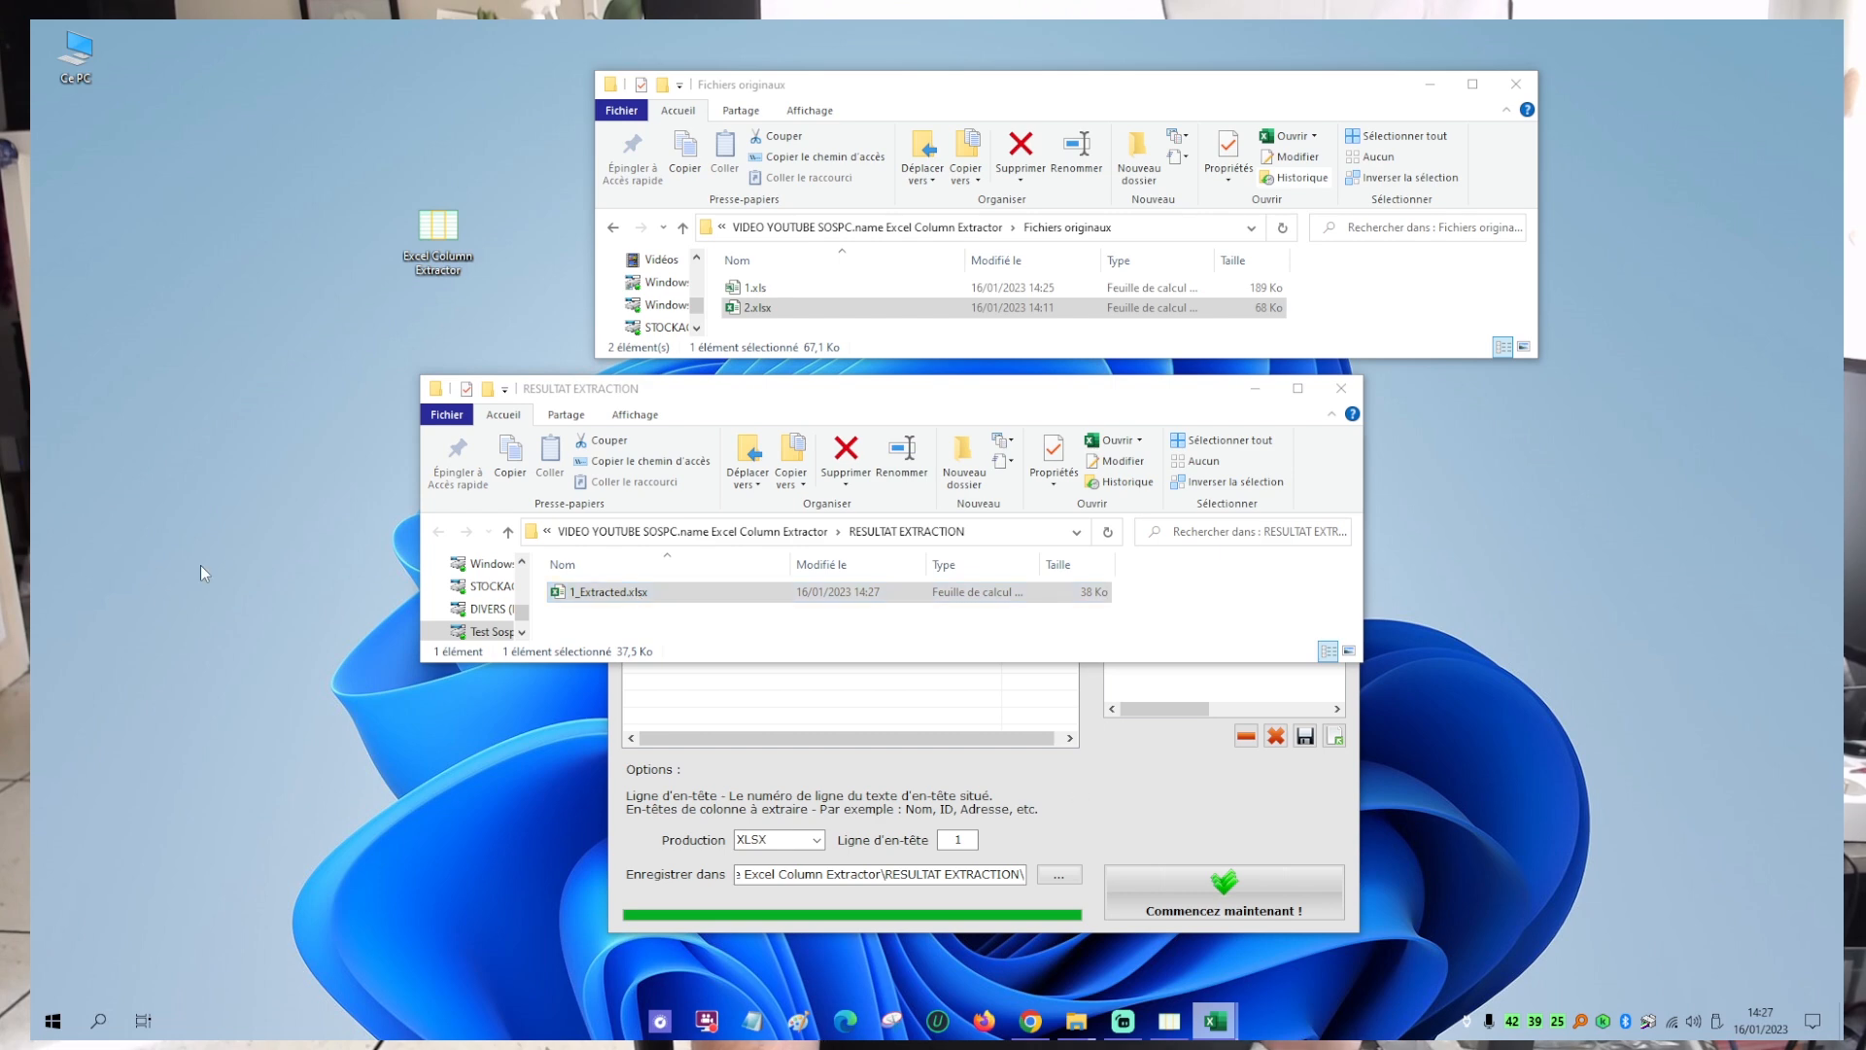
pyautogui.moveTo(656, 171); pyautogui.dragTo(1068, 149)
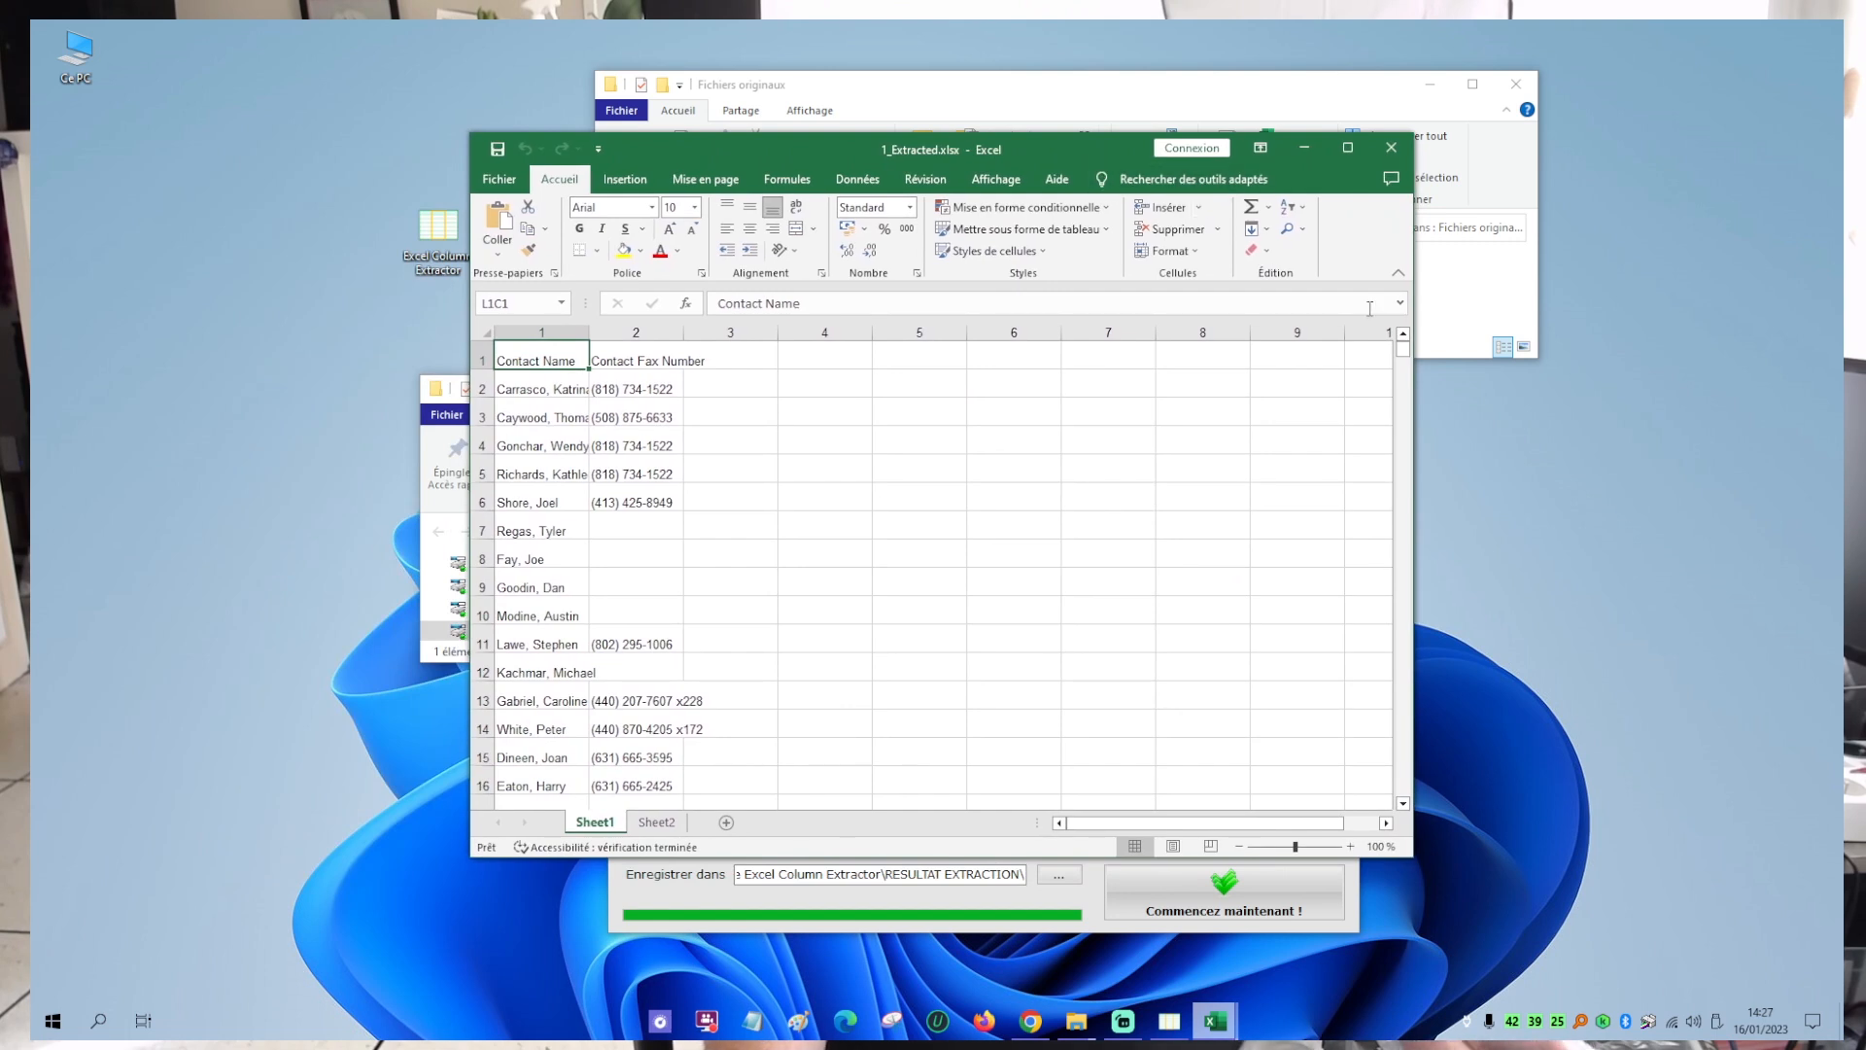
pyautogui.moveTo(1413, 365); pyautogui.dragTo(1485, 428)
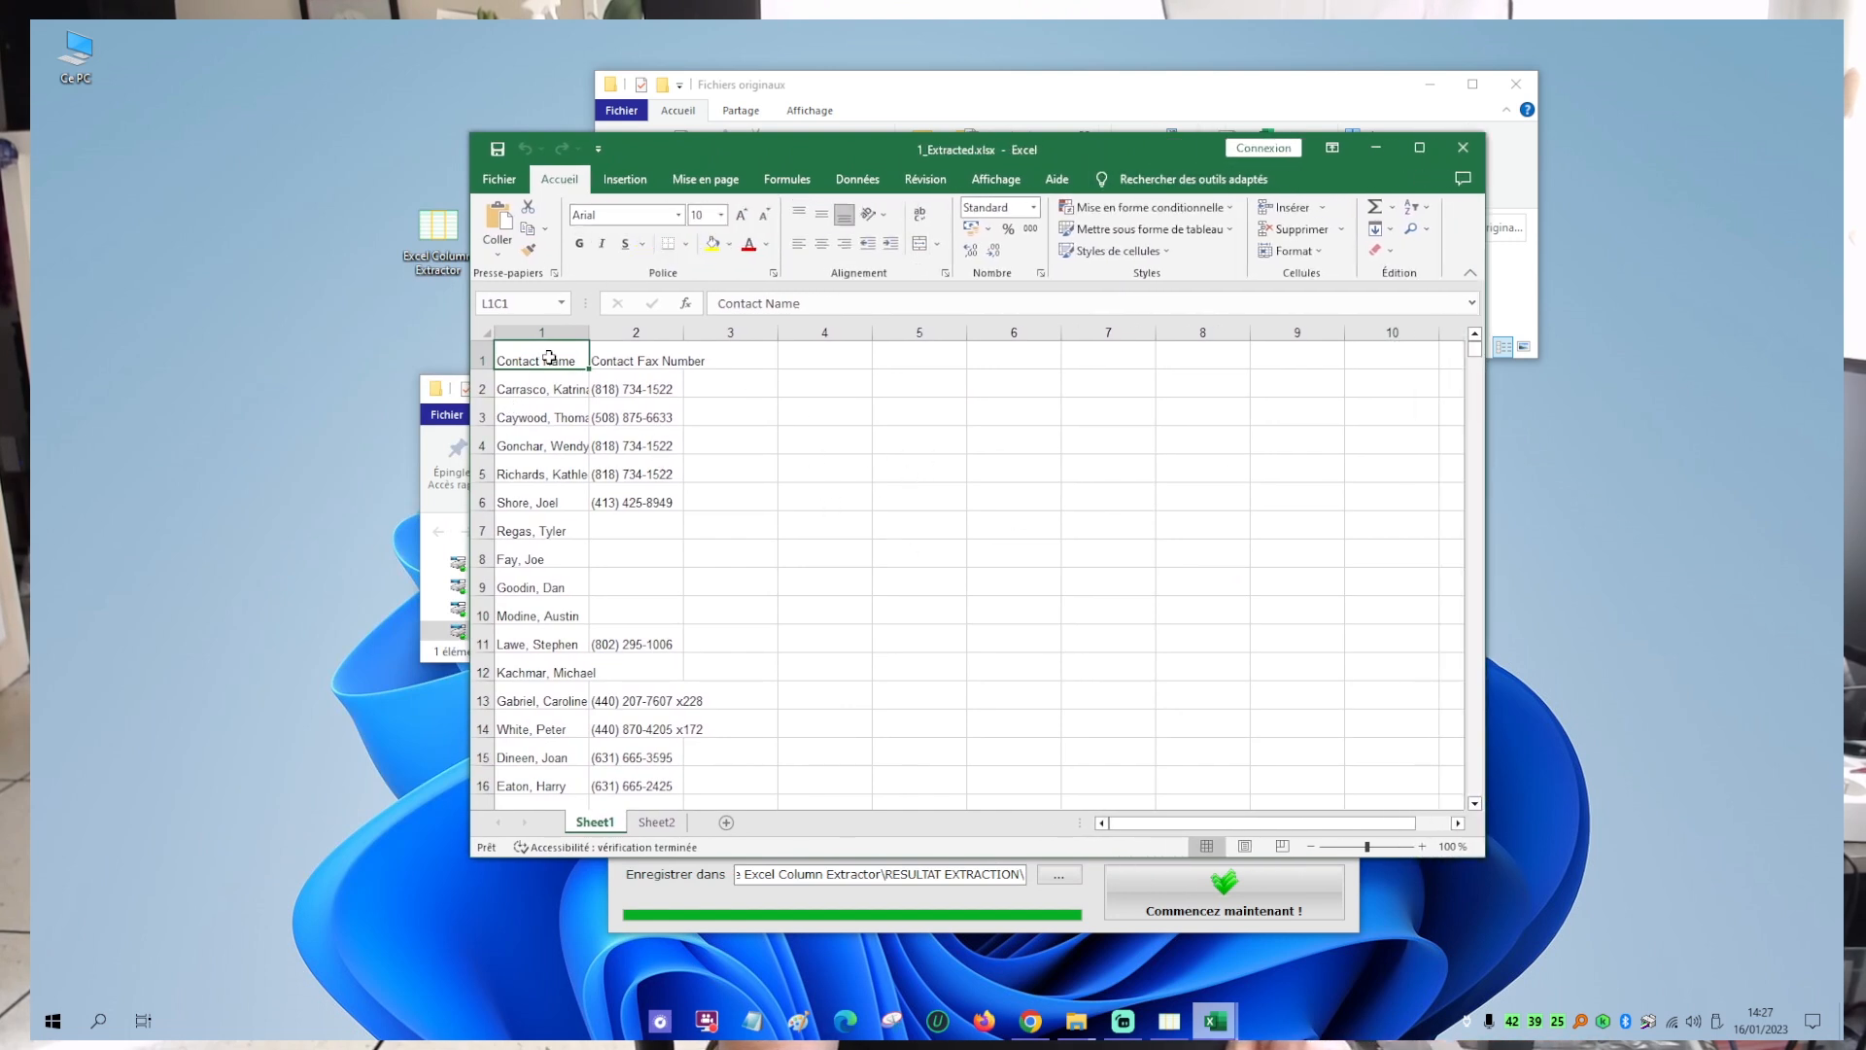
# Widen the Contact Name column in 1_Extracted.xlsx enough to fit the full names, undoing any accidental cell move.
pyautogui.moveTo(588, 350); pyautogui.dragTo(780, 380)
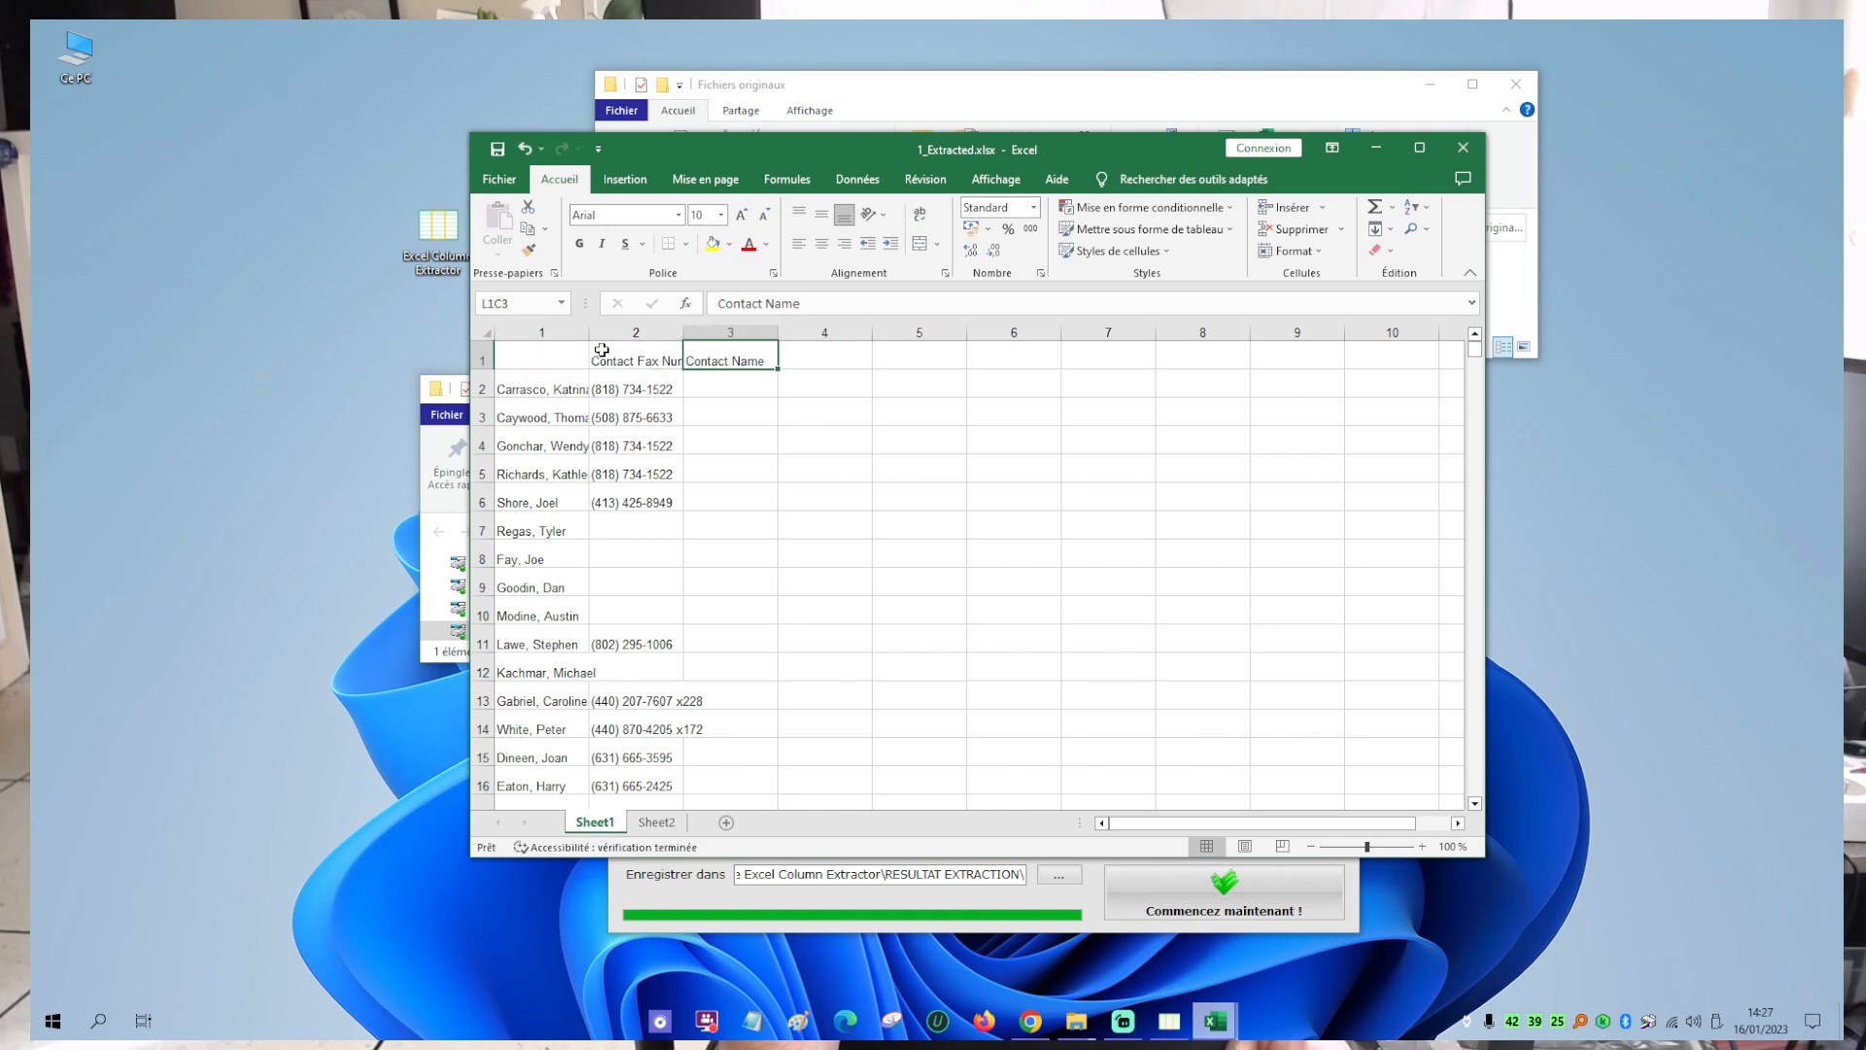
pyautogui.click(523, 151)
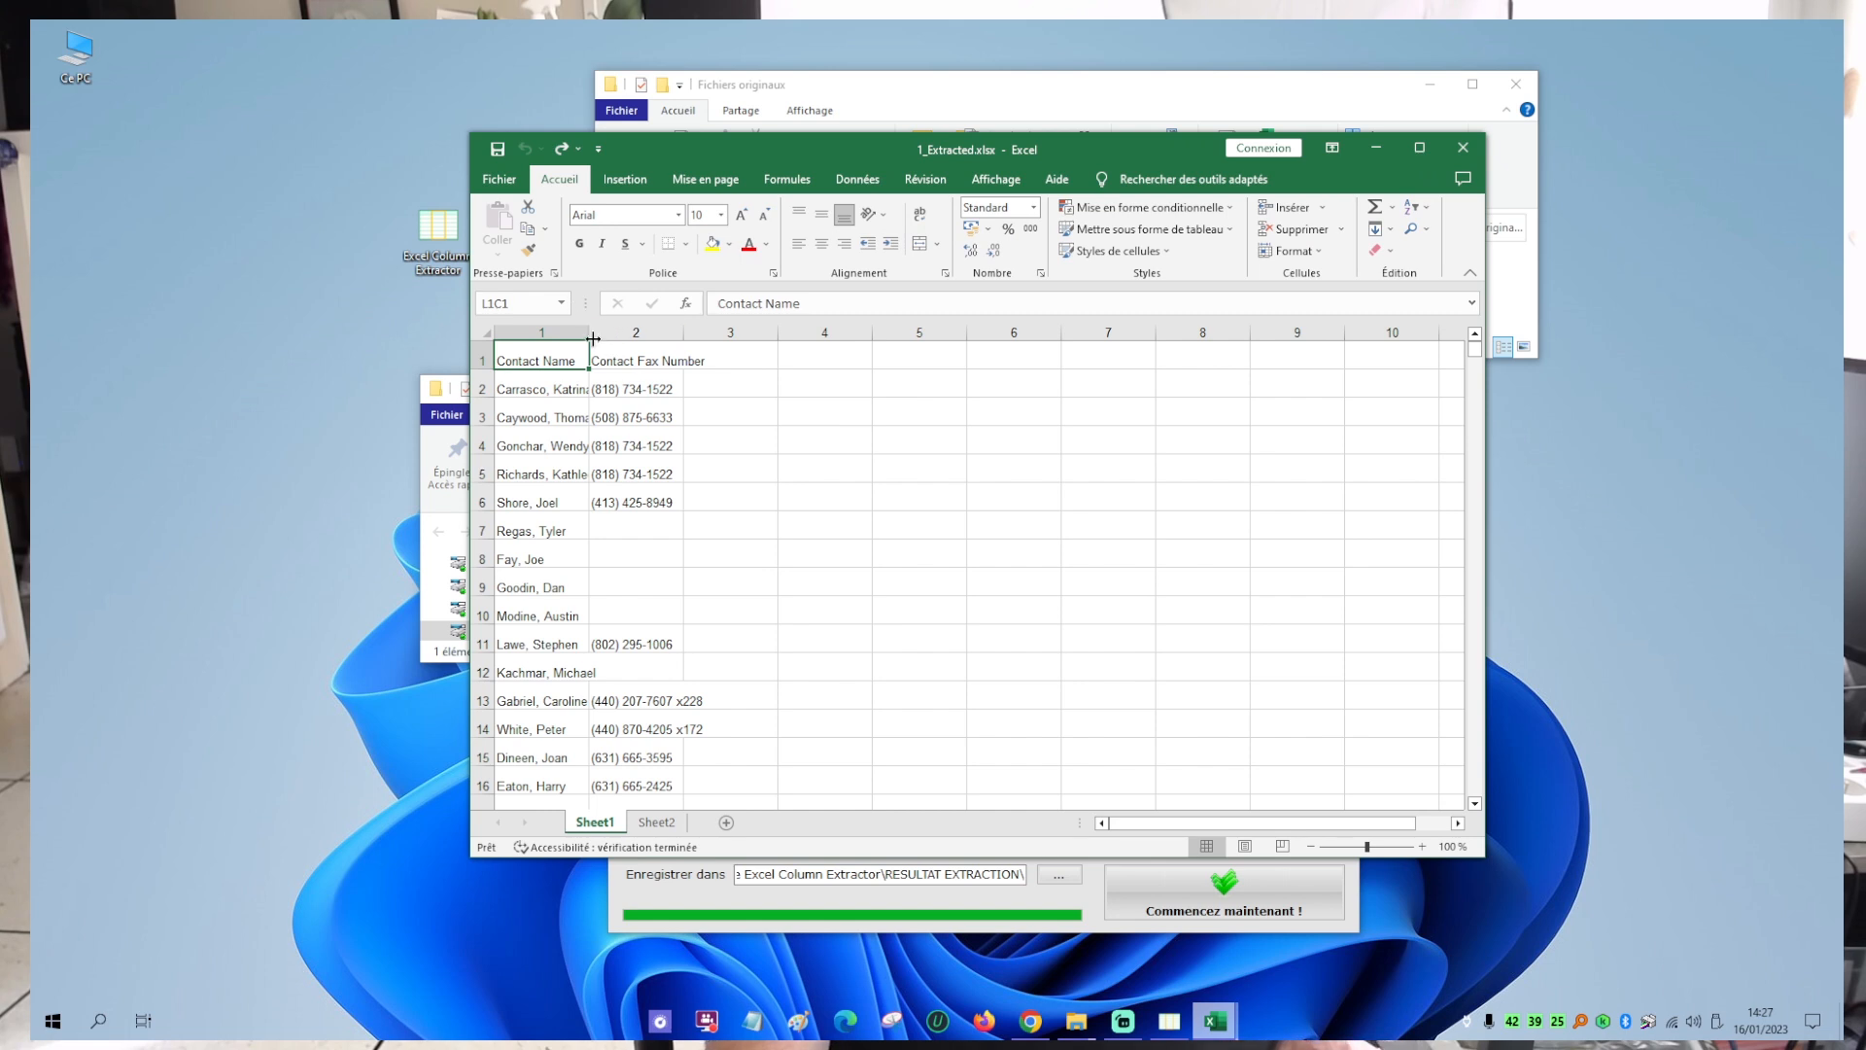
pyautogui.moveTo(589, 332); pyautogui.dragTo(852, 335)
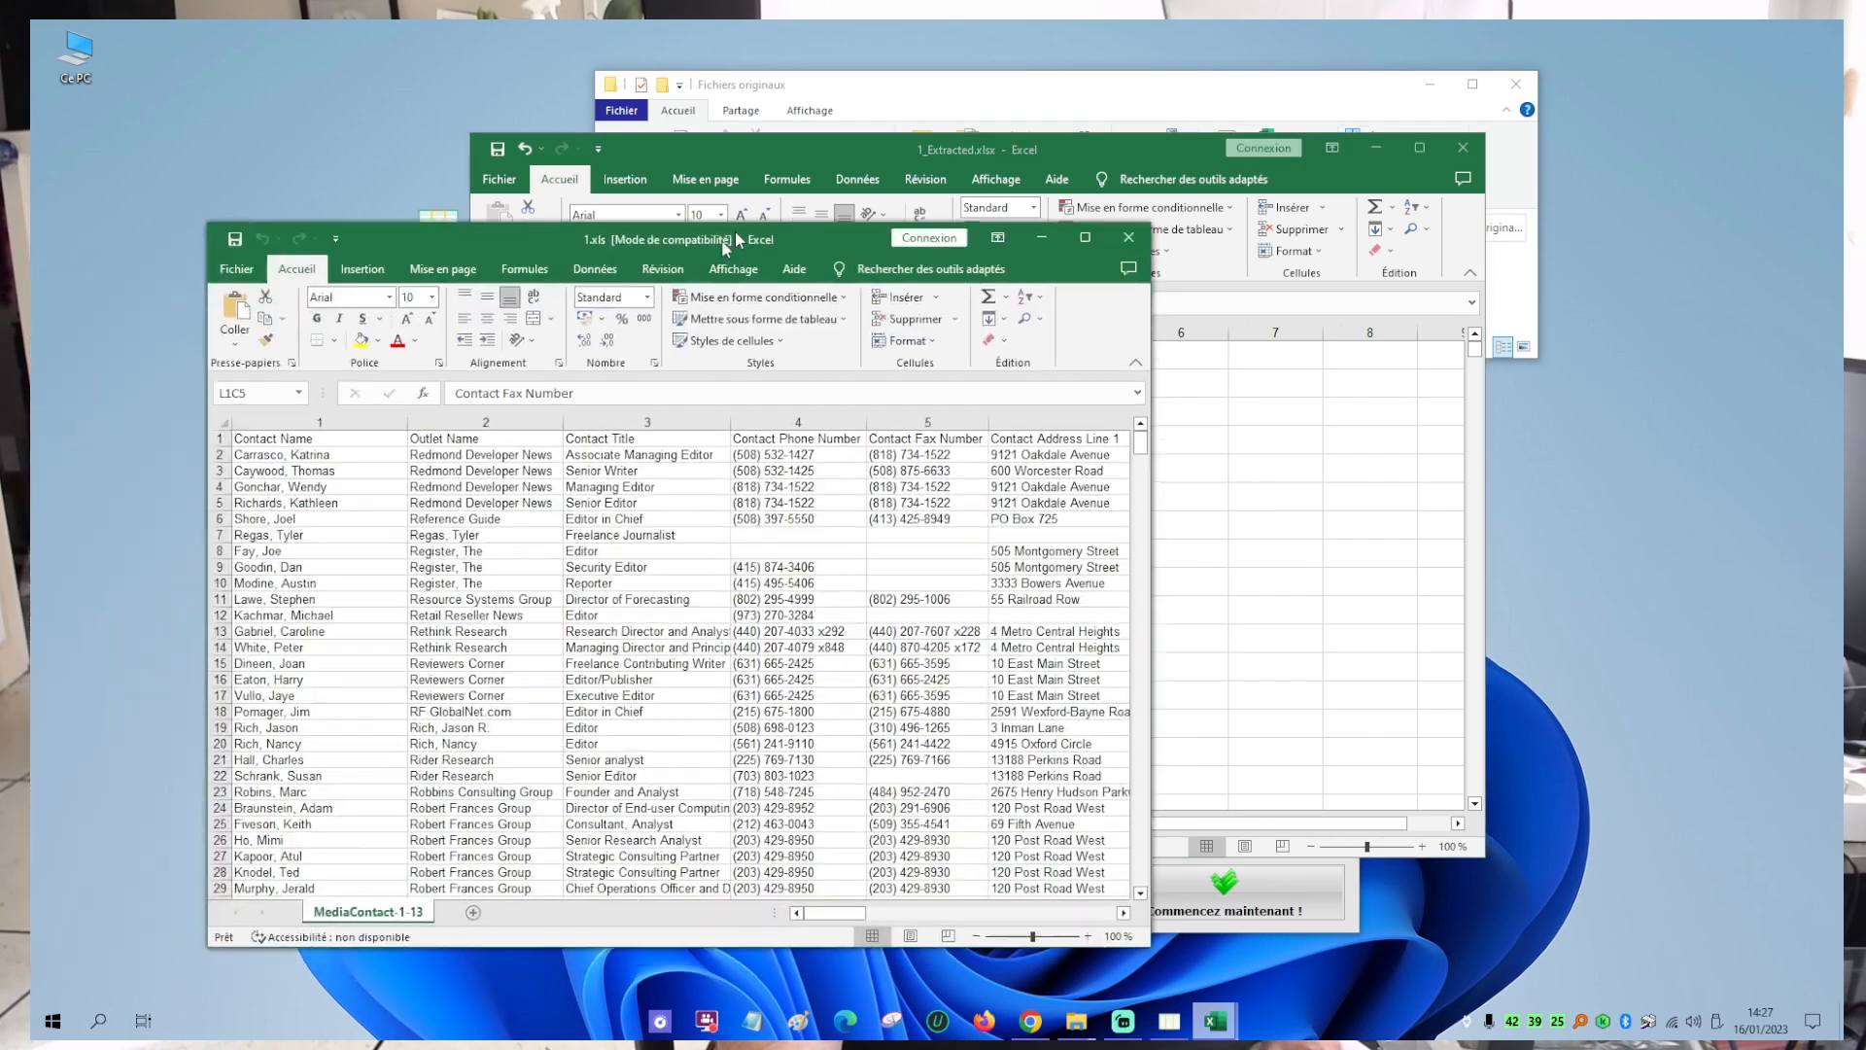
# Review the source workbooks 1.xls and 2.xlsx down to their last rows and close each one.
pyautogui.moveTo(736, 241); pyautogui.dragTo(734, 92)
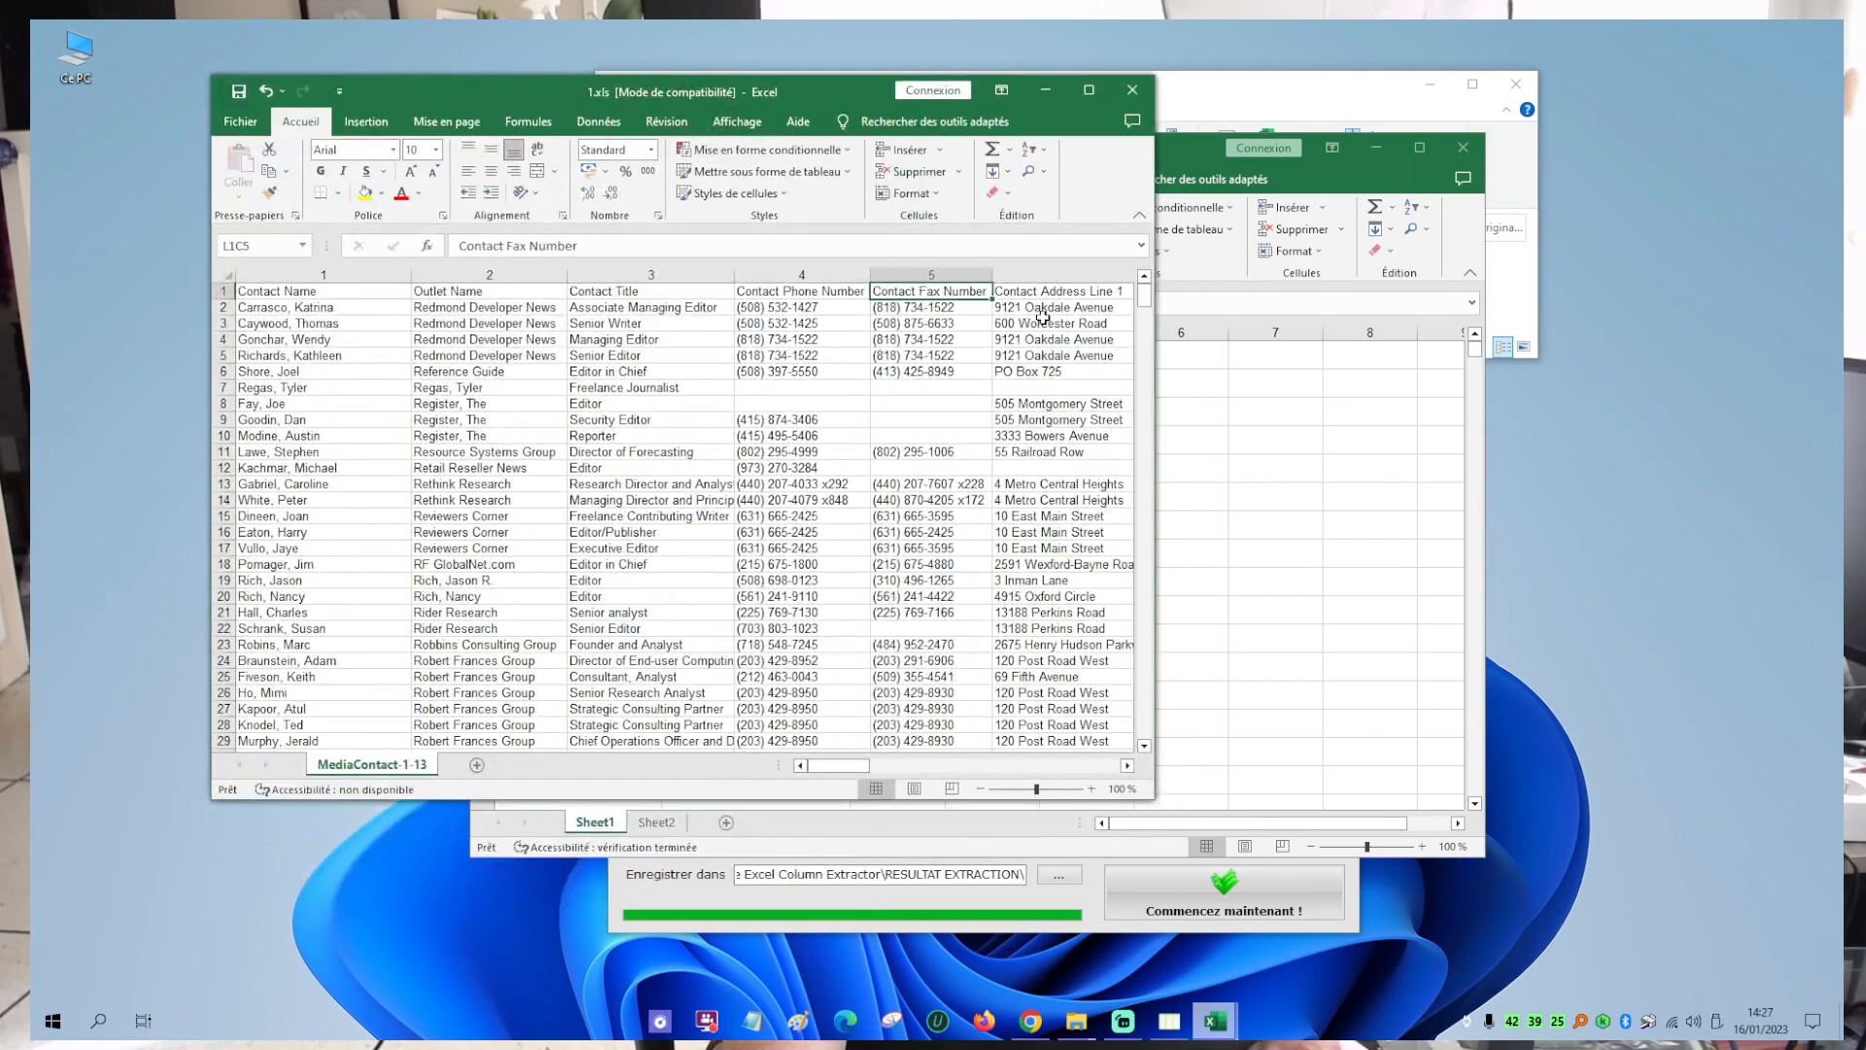
pyautogui.moveTo(1139, 313); pyautogui.dragTo(1160, 749)
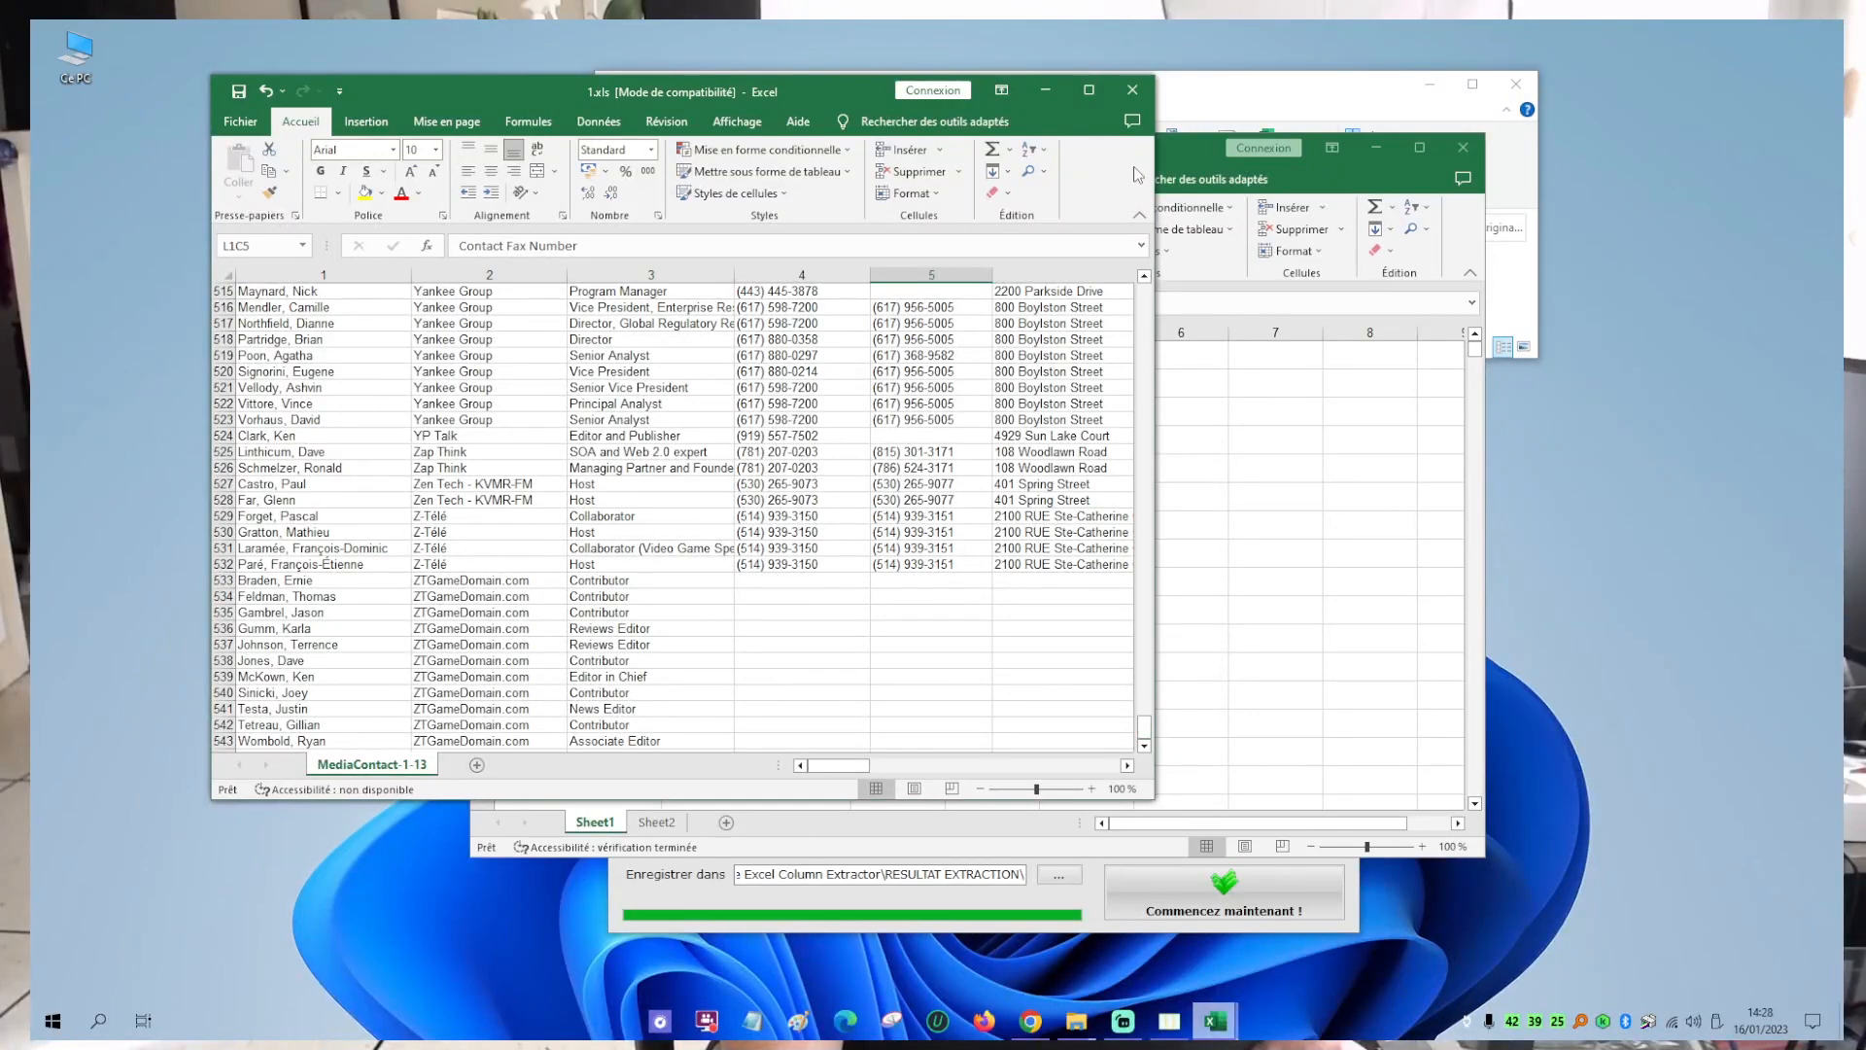
pyautogui.click(1132, 91)
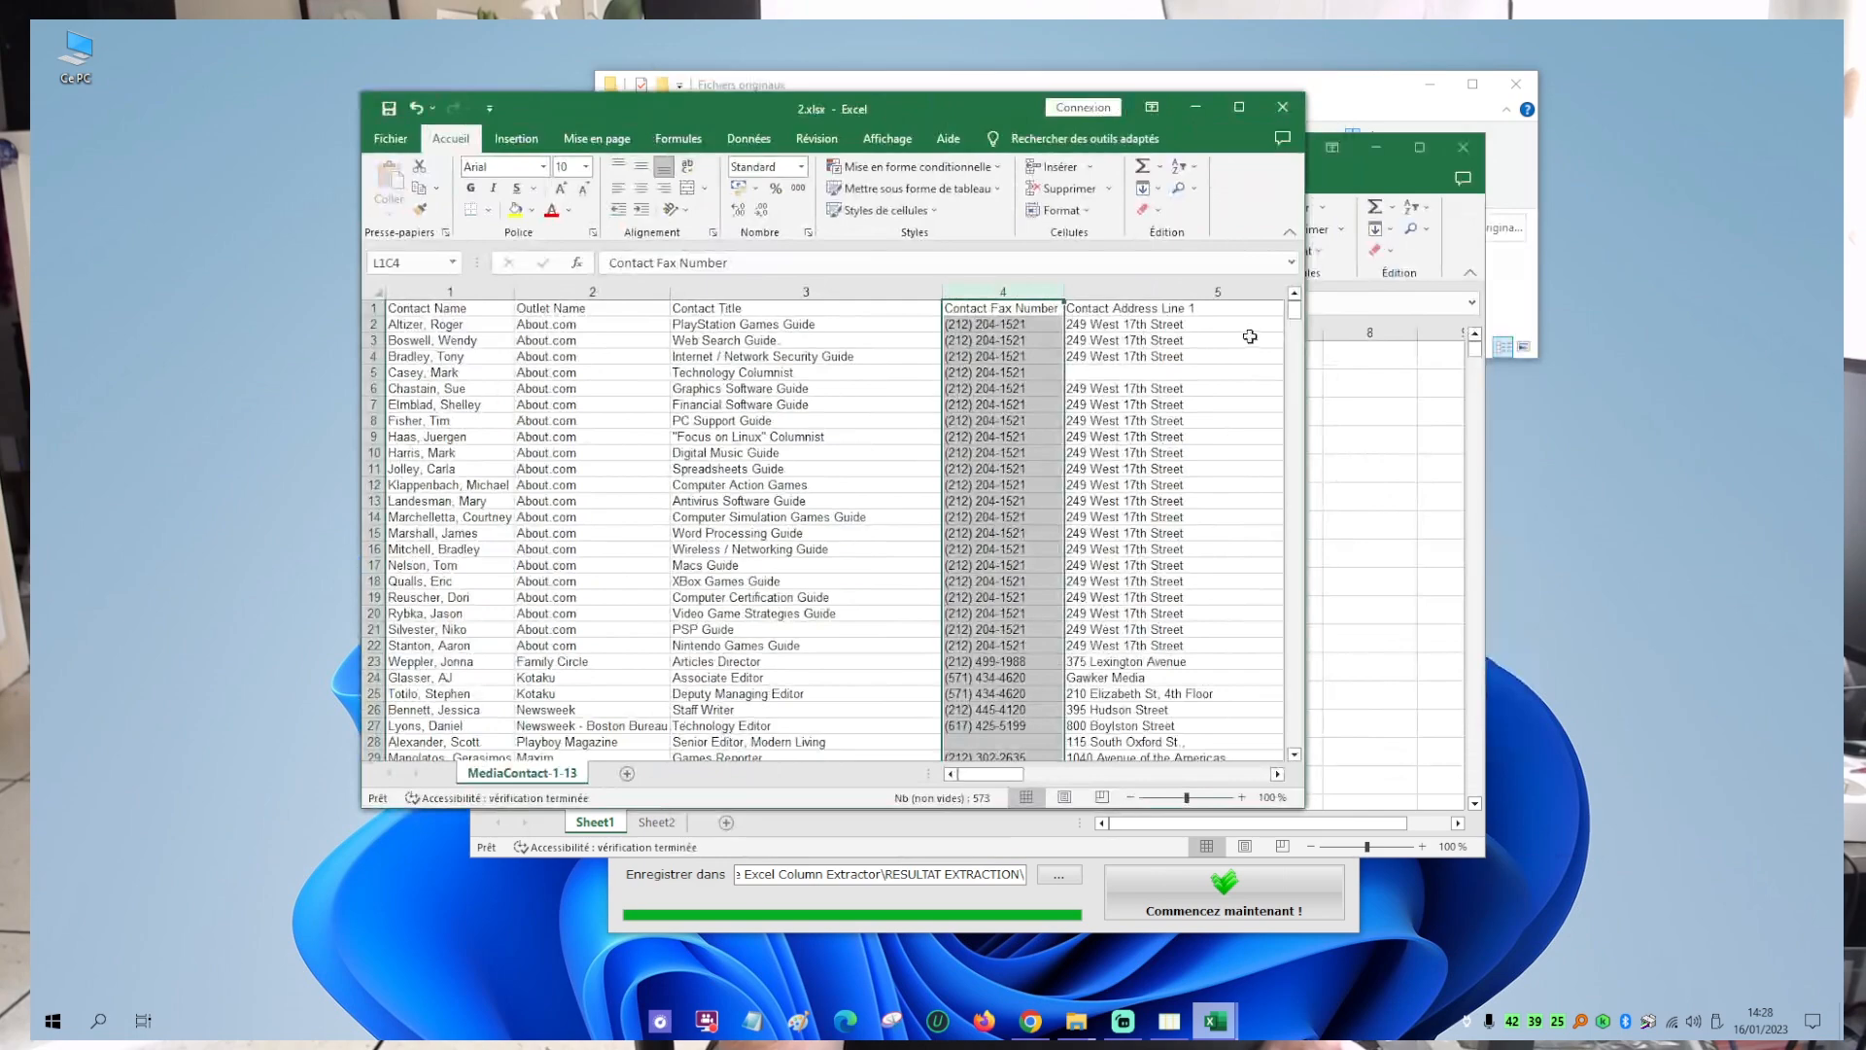
pyautogui.moveTo(1294, 313); pyautogui.dragTo(1307, 765)
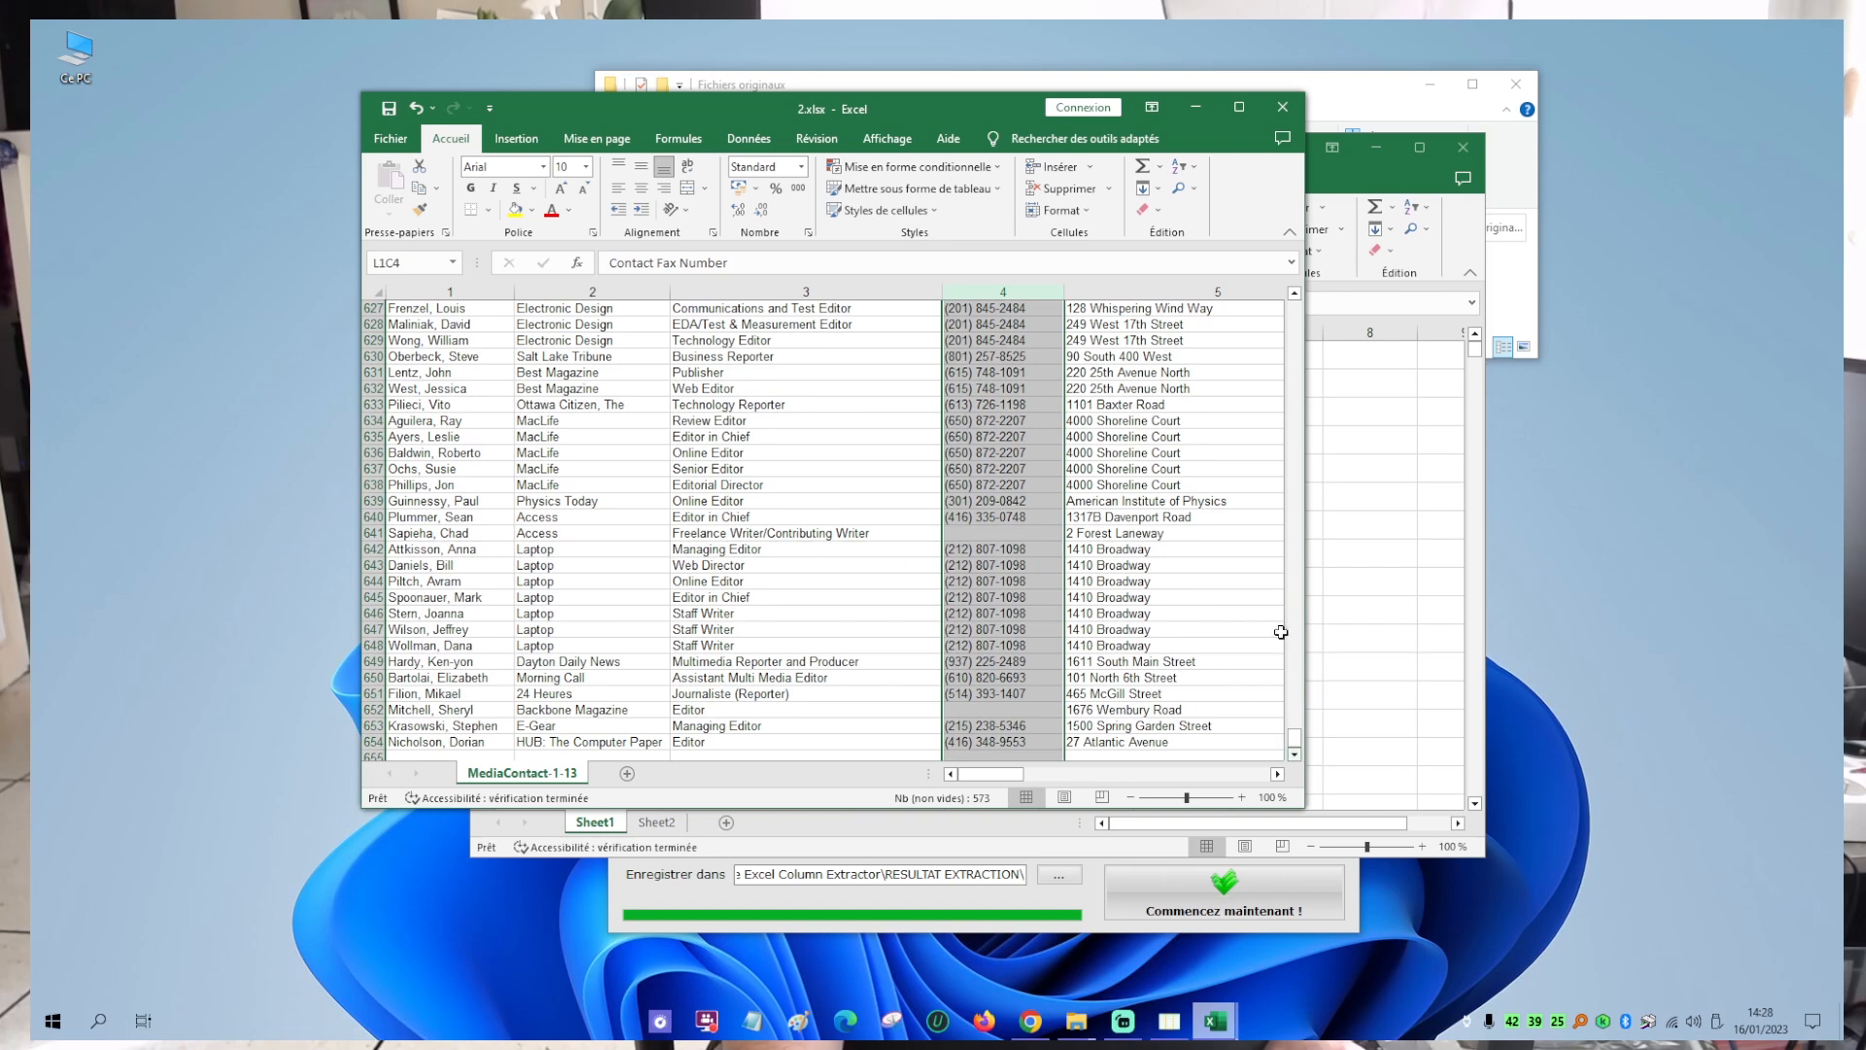
pyautogui.click(1283, 108)
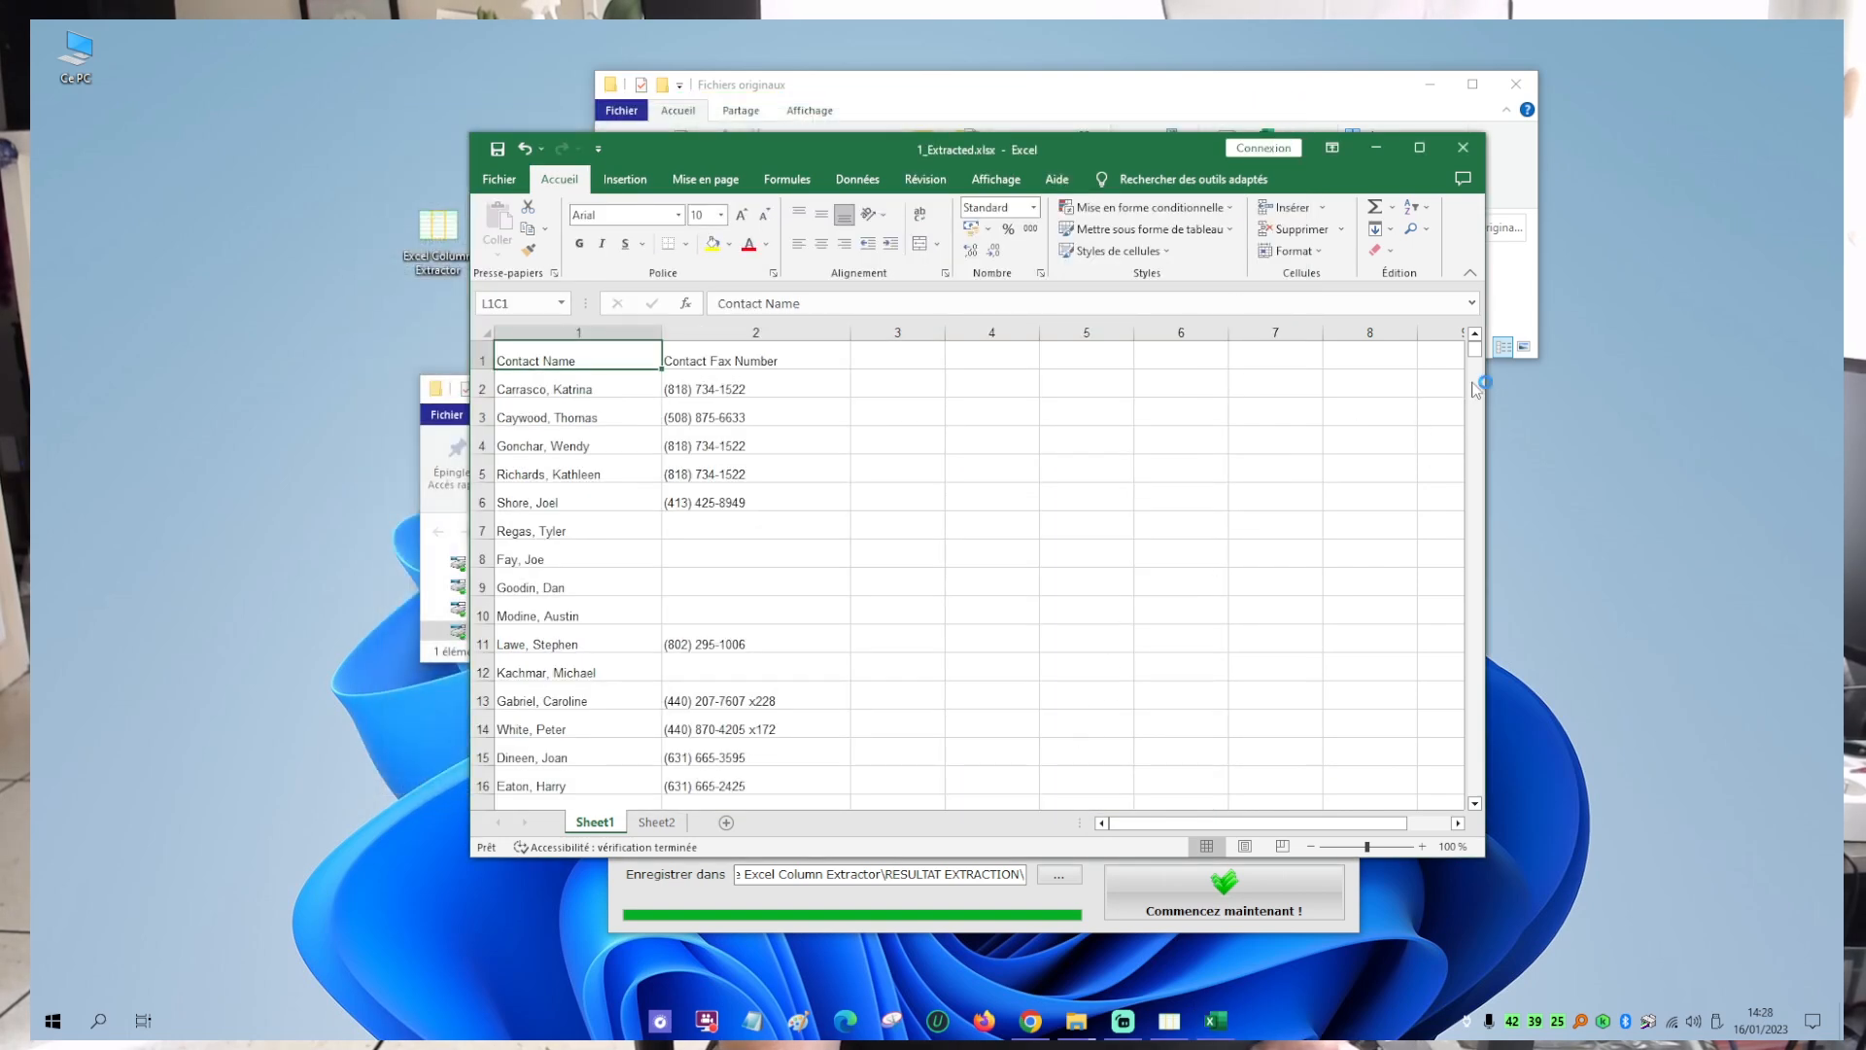
# Review 1_Extracted.xlsx down to its last row, close it without saving and minimize the RESULTAT EXTRACTION folder window.
pyautogui.moveTo(1476, 350); pyautogui.dragTo(1484, 803)
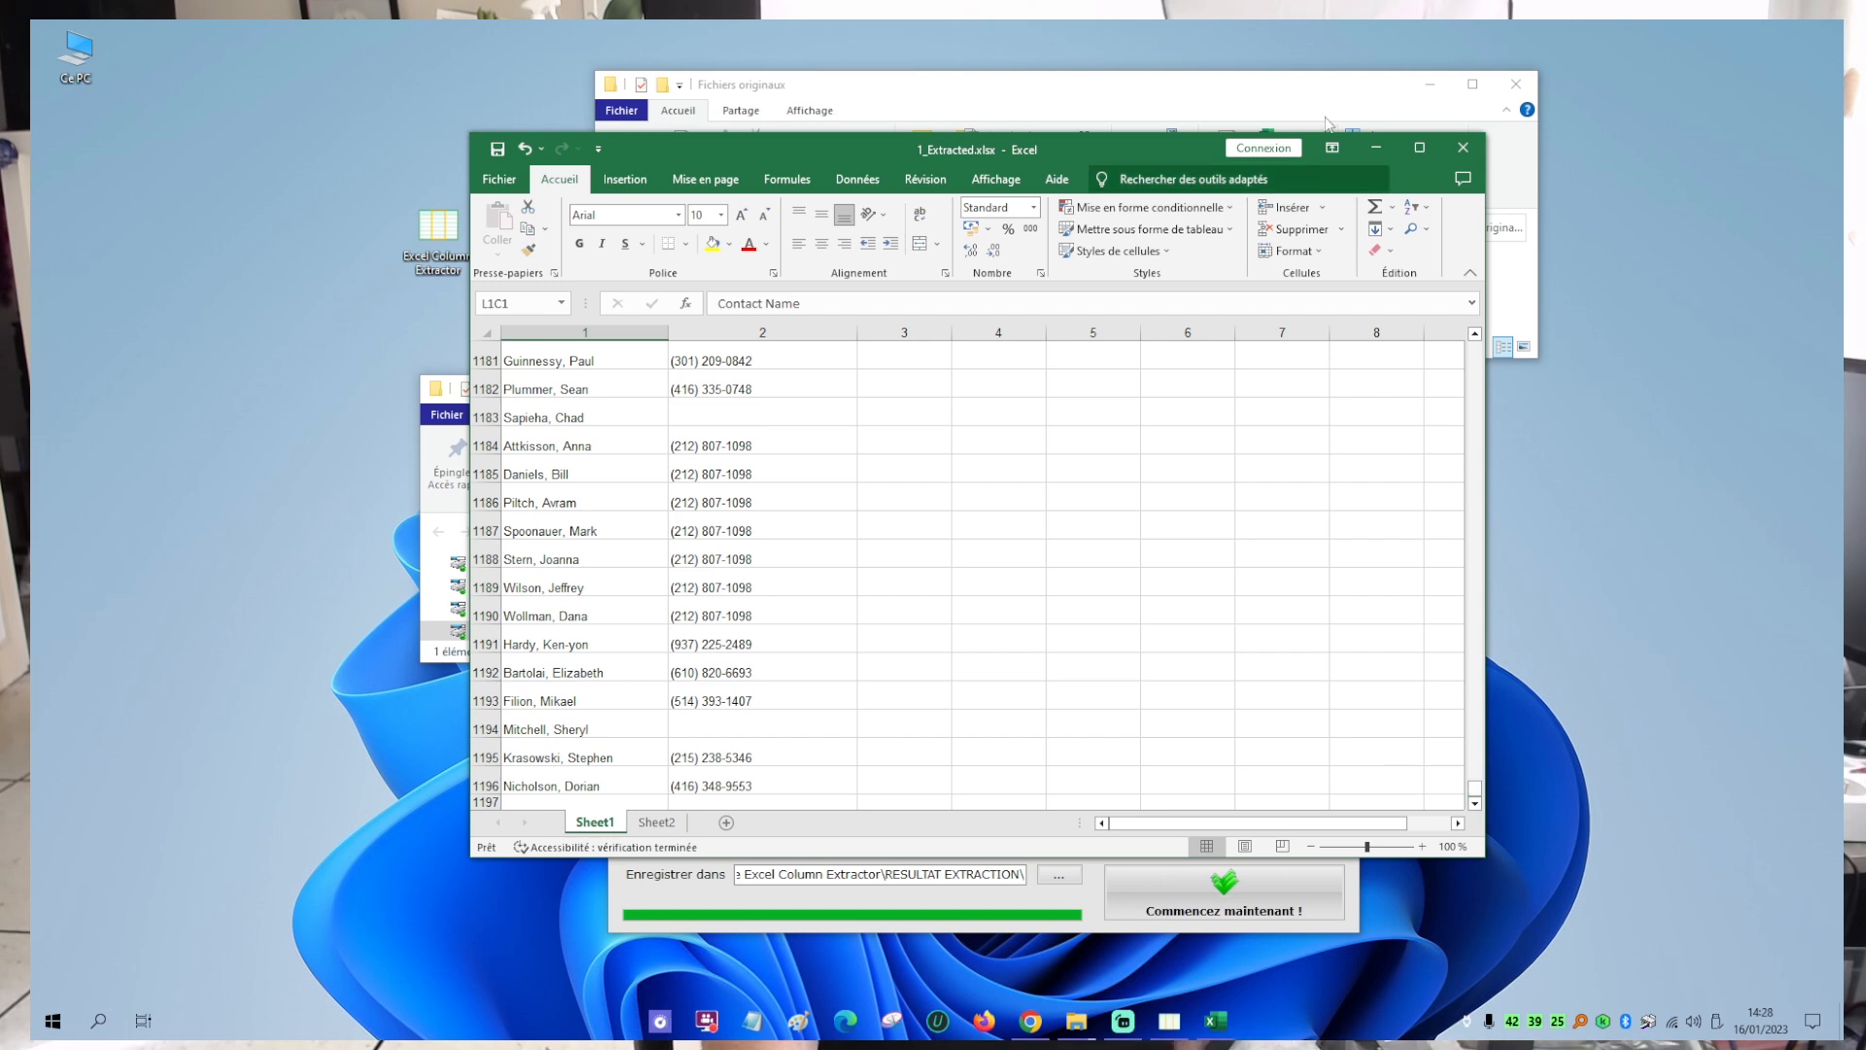
pyautogui.click(1463, 147)
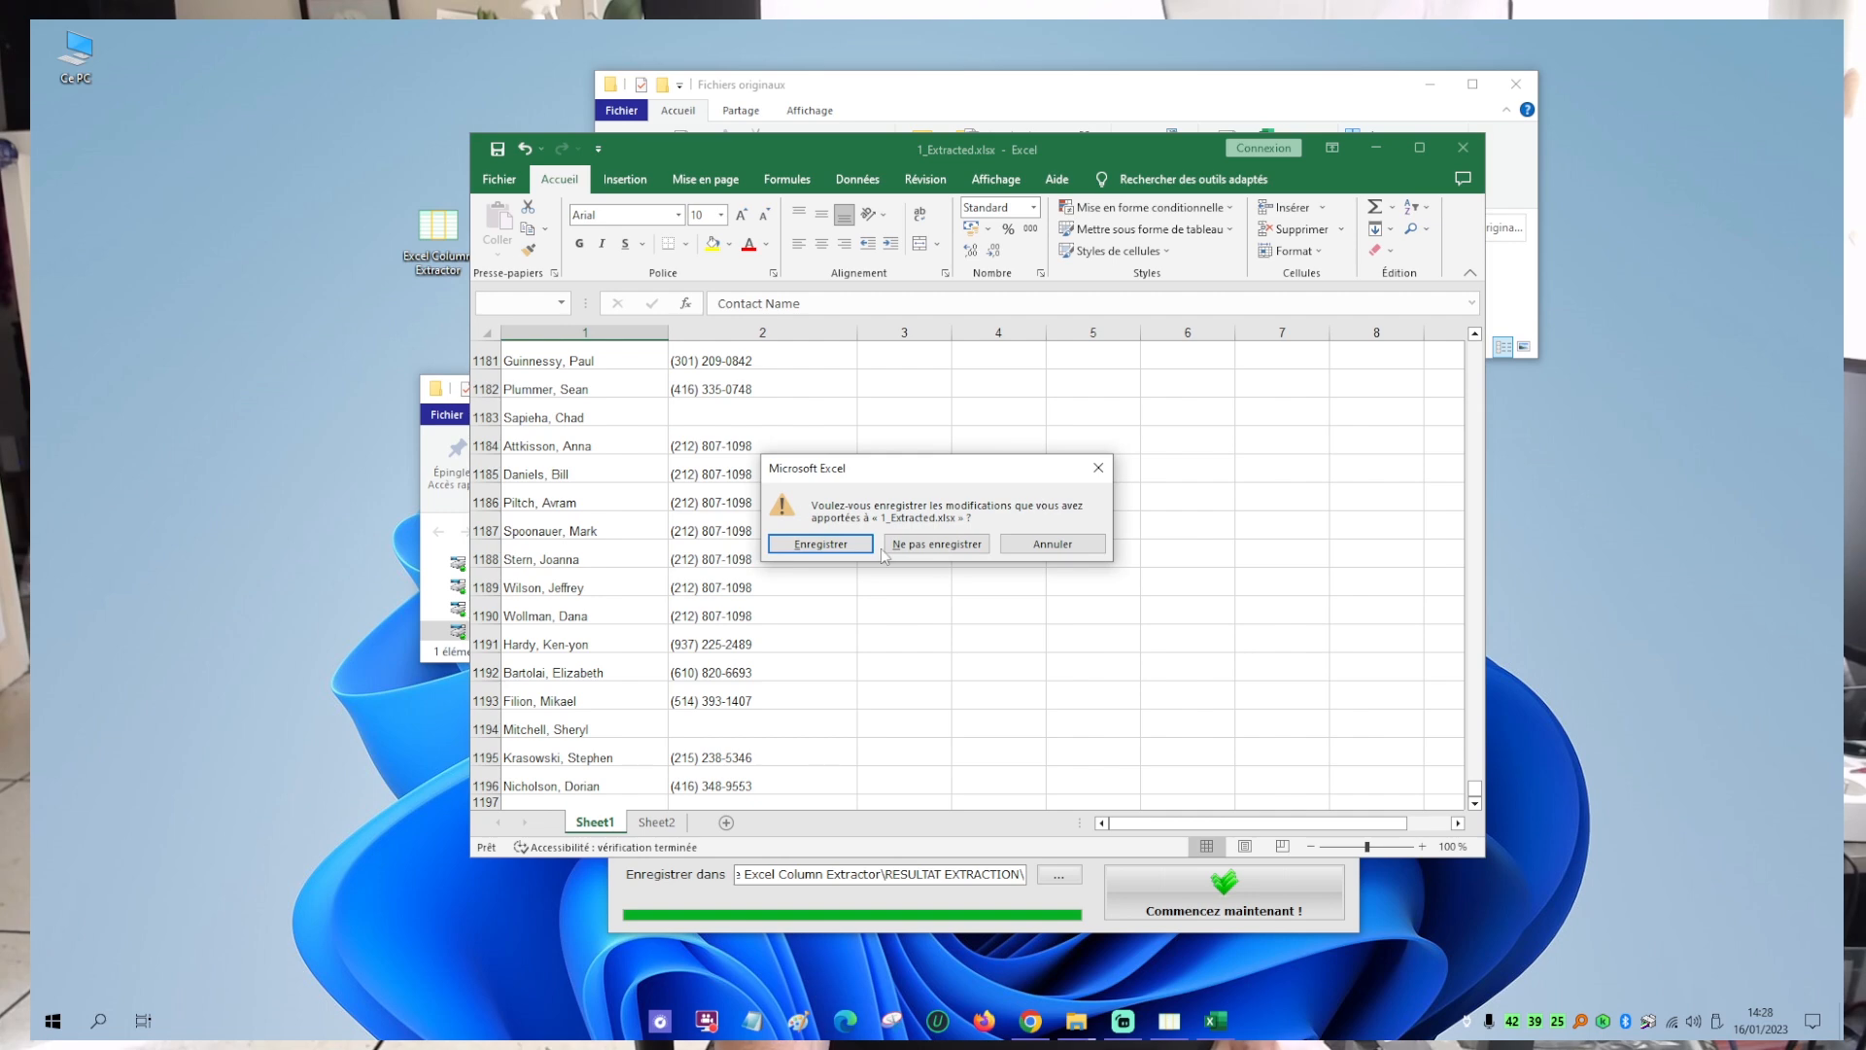
pyautogui.click(920, 545)
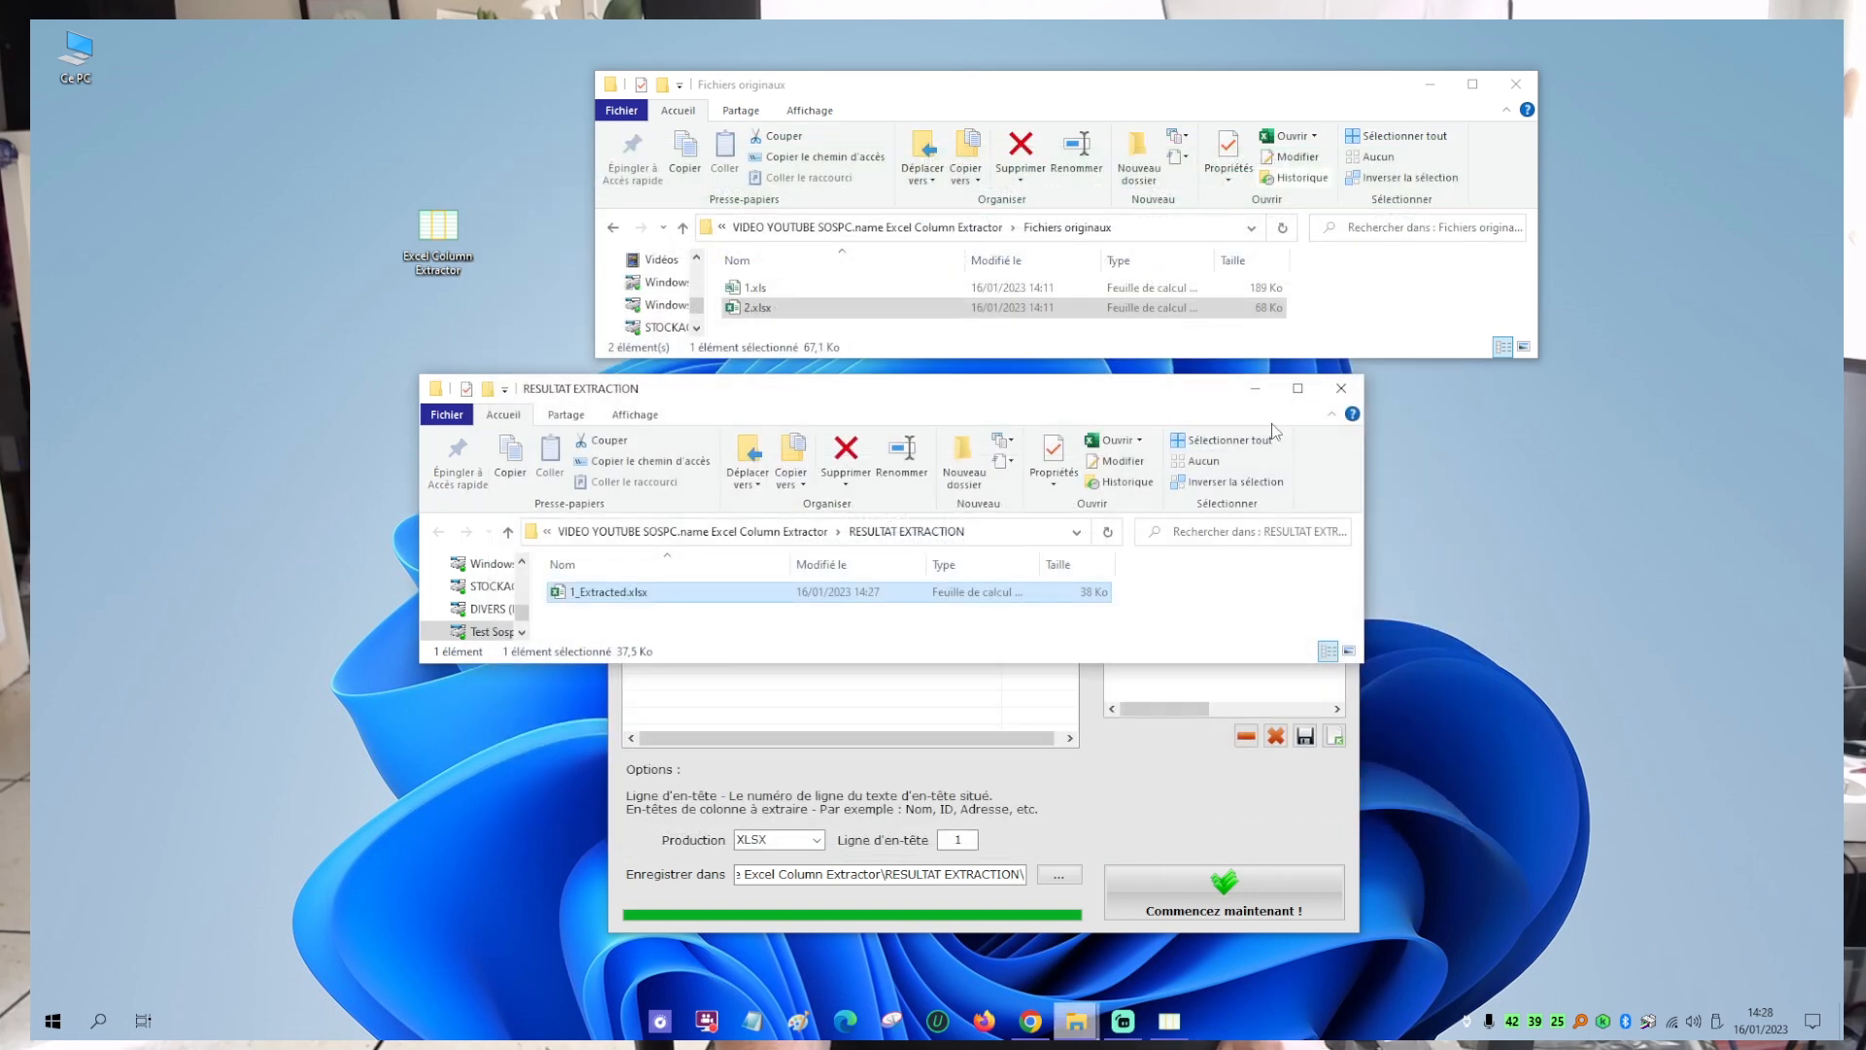
pyautogui.click(1256, 389)
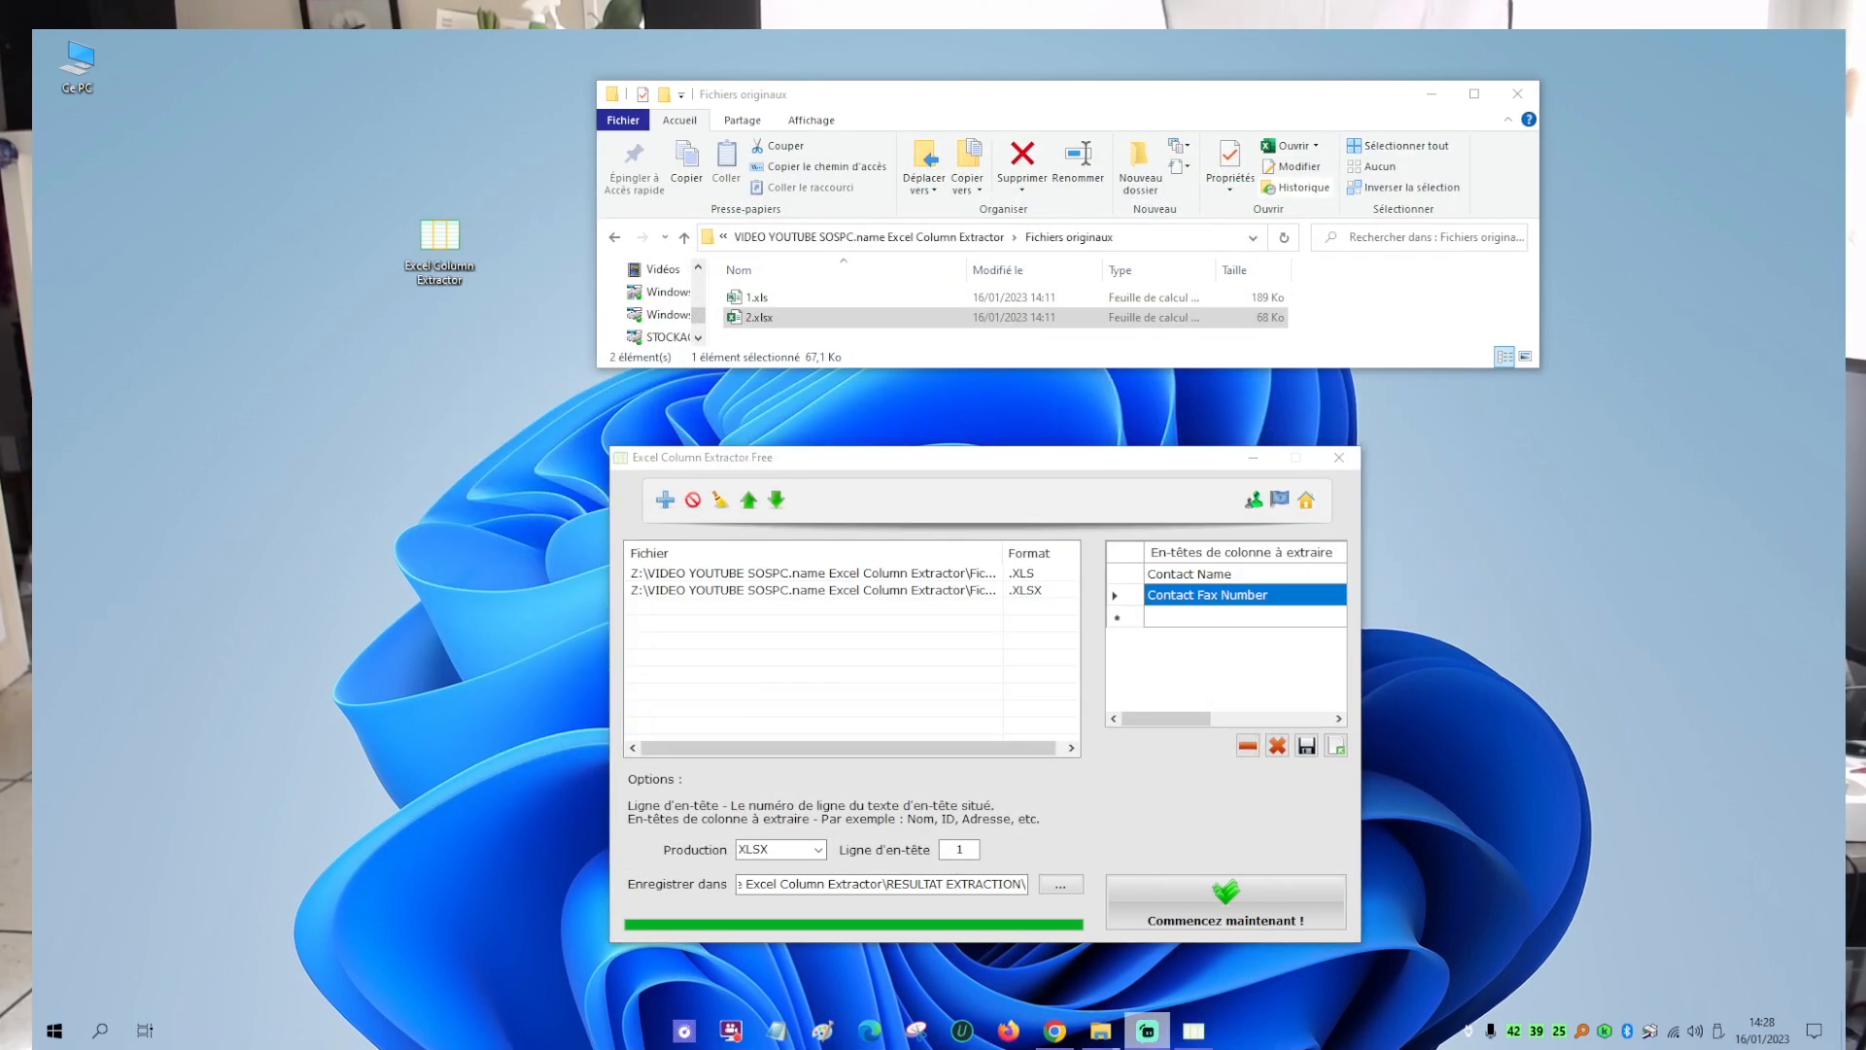